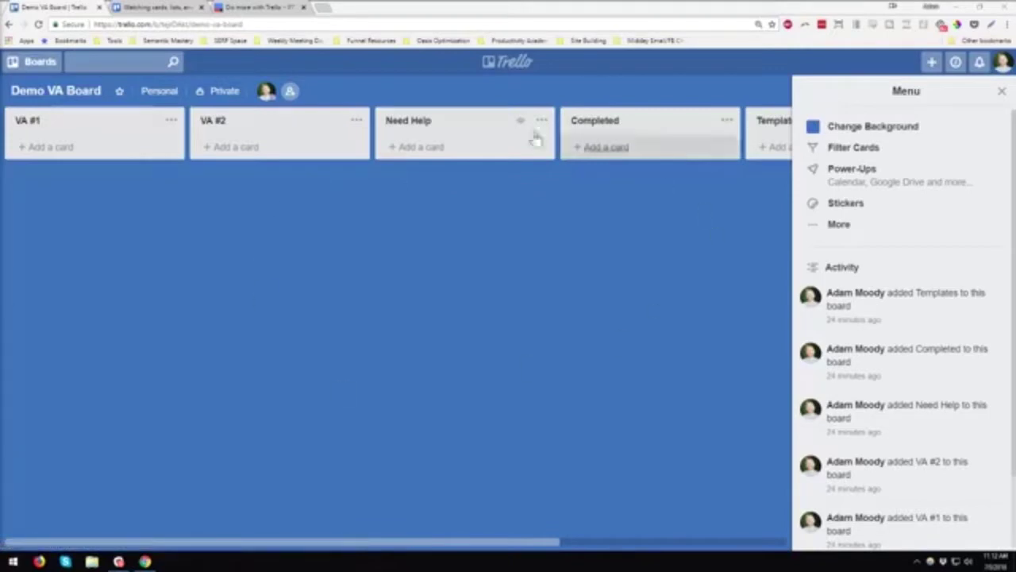
- Close the board menu and add three cards titled 1, 2 and 3 to the VA #1 list
click(1002, 91)
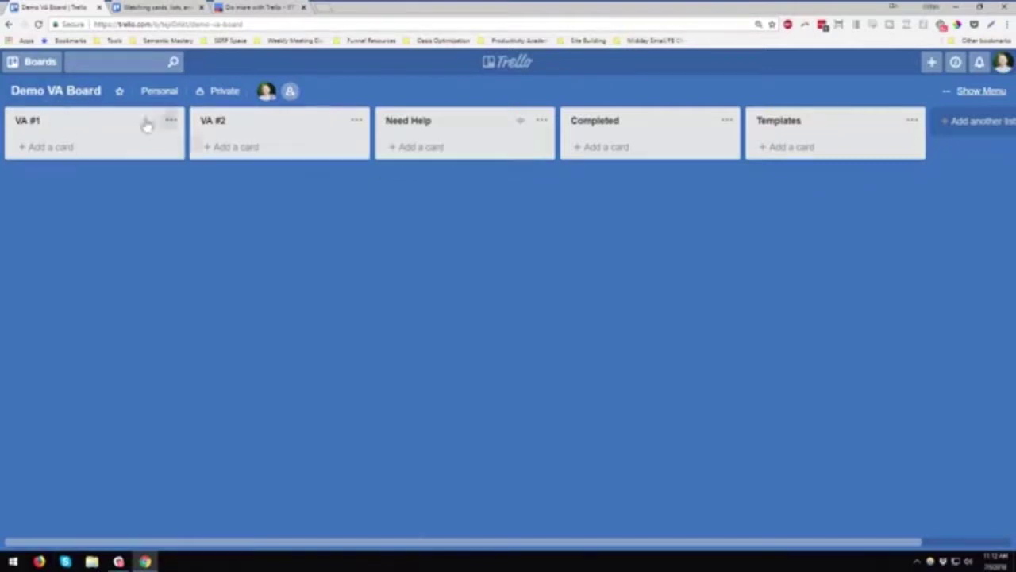
click(84, 146)
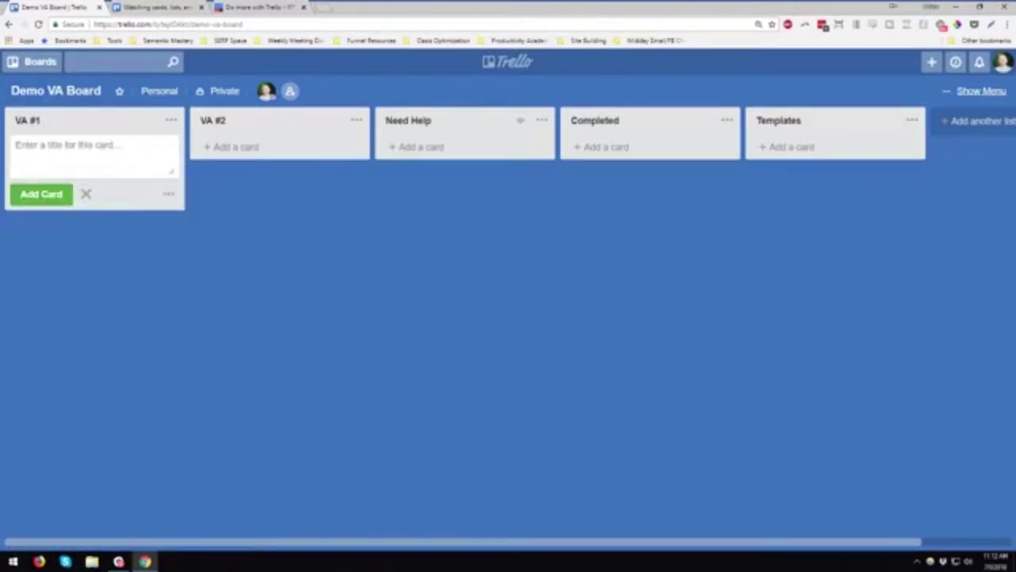
click(240, 397)
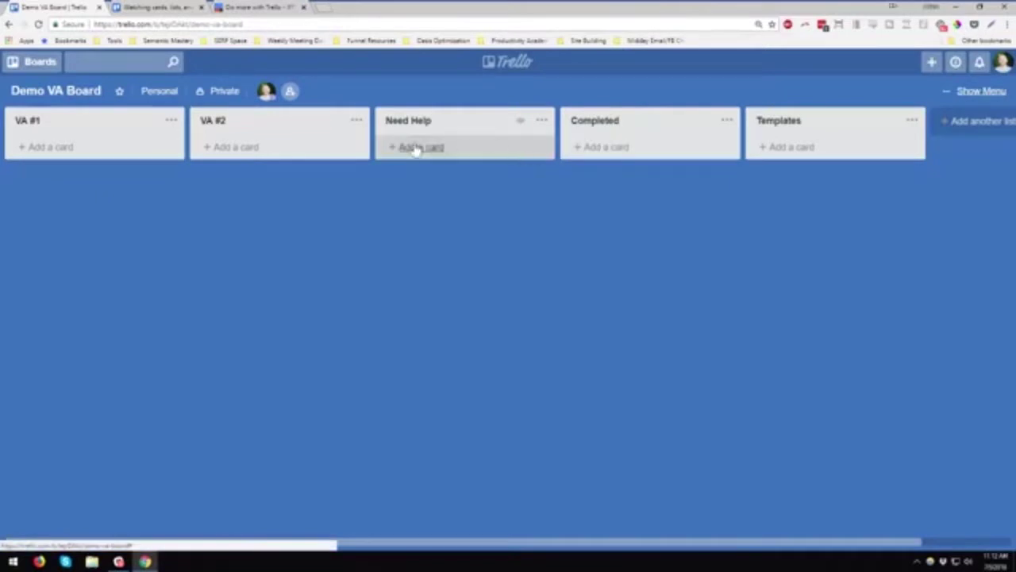
click(77, 149)
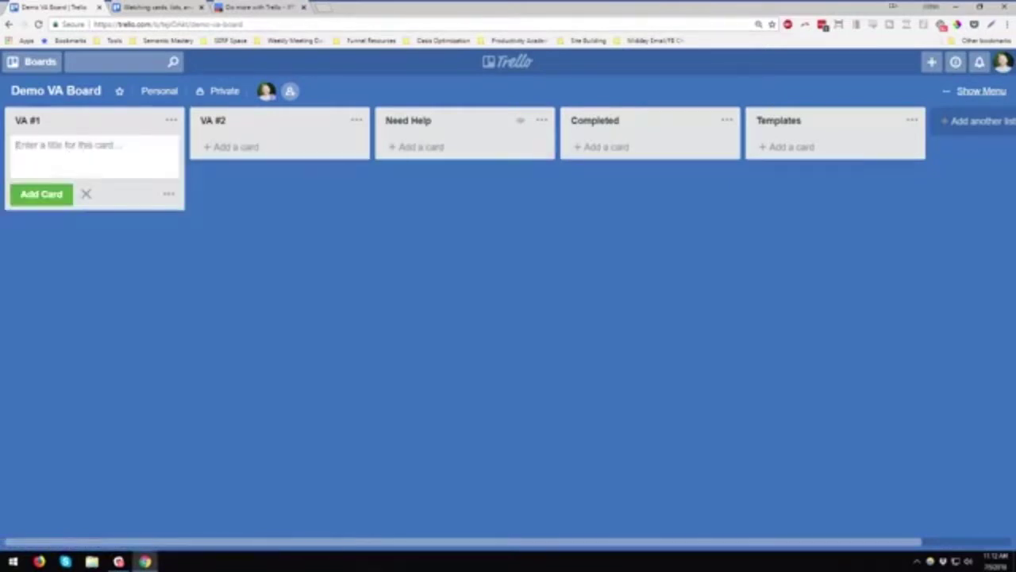
text(1)
key(Return)
text(2)
key(Return)
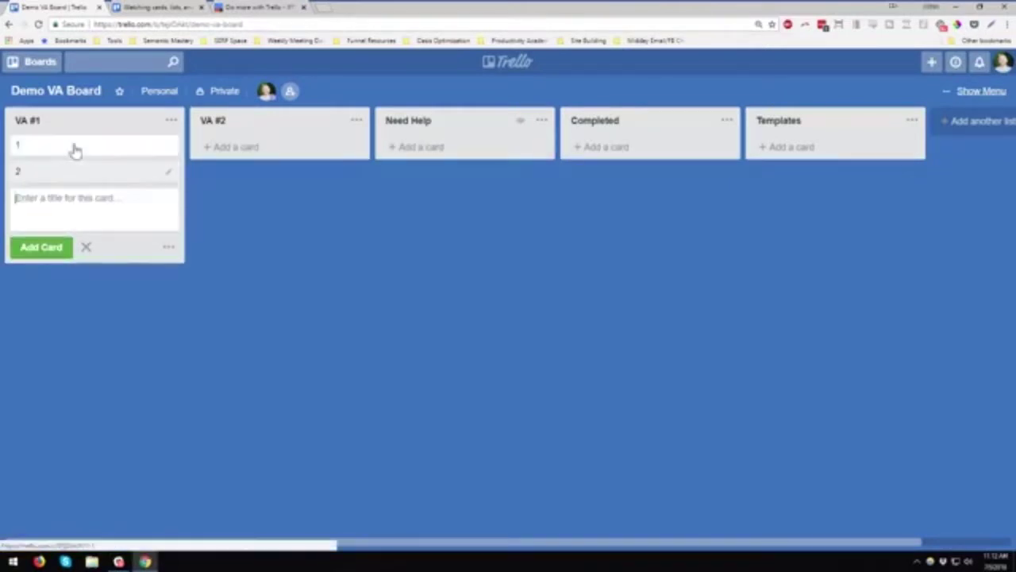
text(3)
key(Return)
click(296, 226)
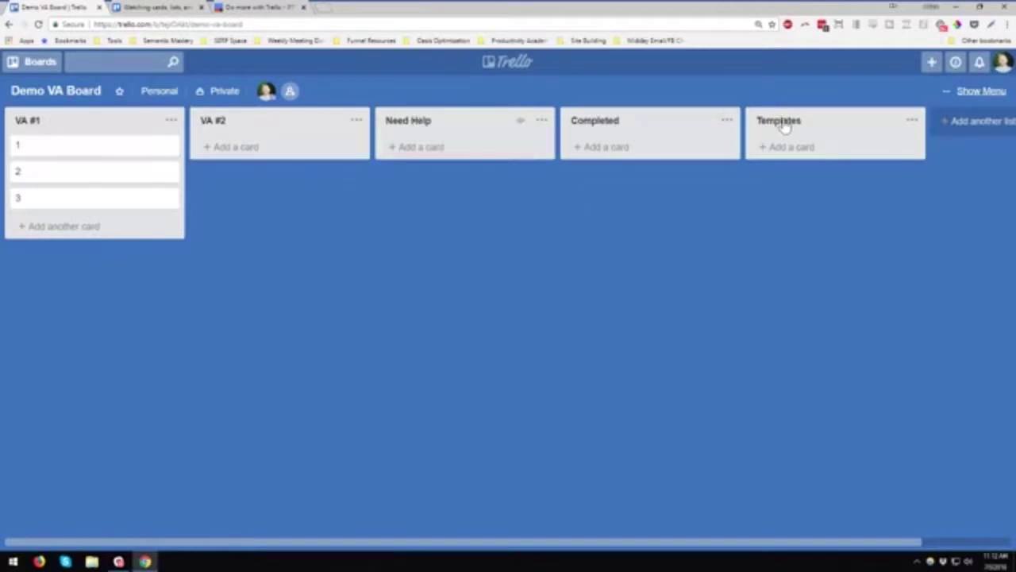
- Enter "here's an overview of the task" as the description of card 1 and add a checklist to the card
click(52, 156)
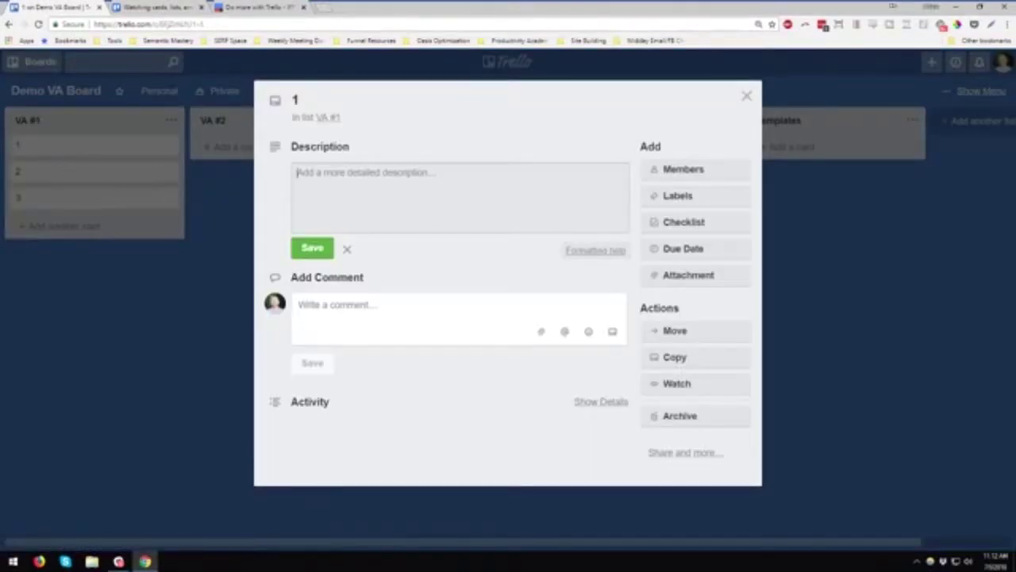
text(here's an overview of the task)
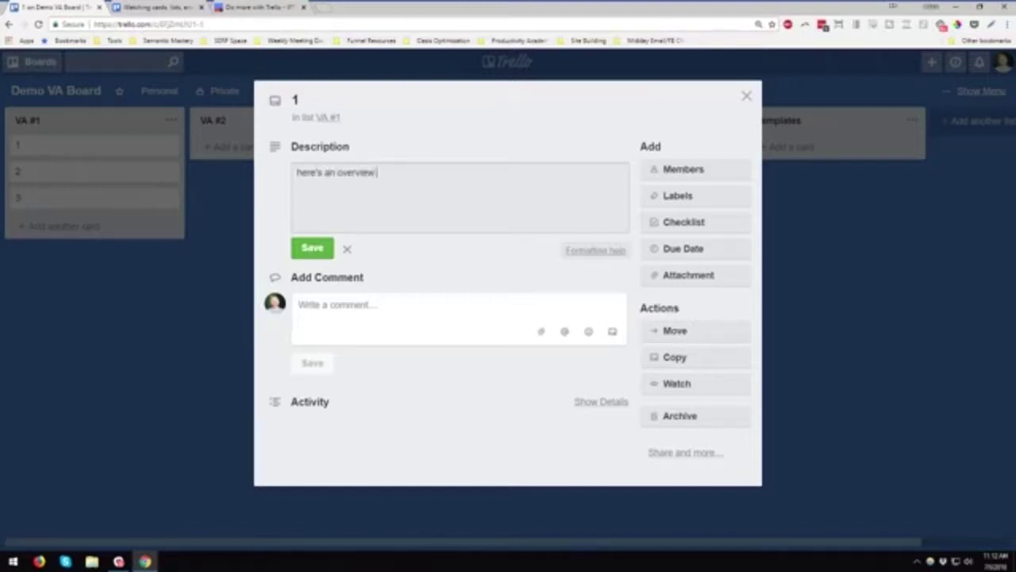
click(688, 224)
click(683, 334)
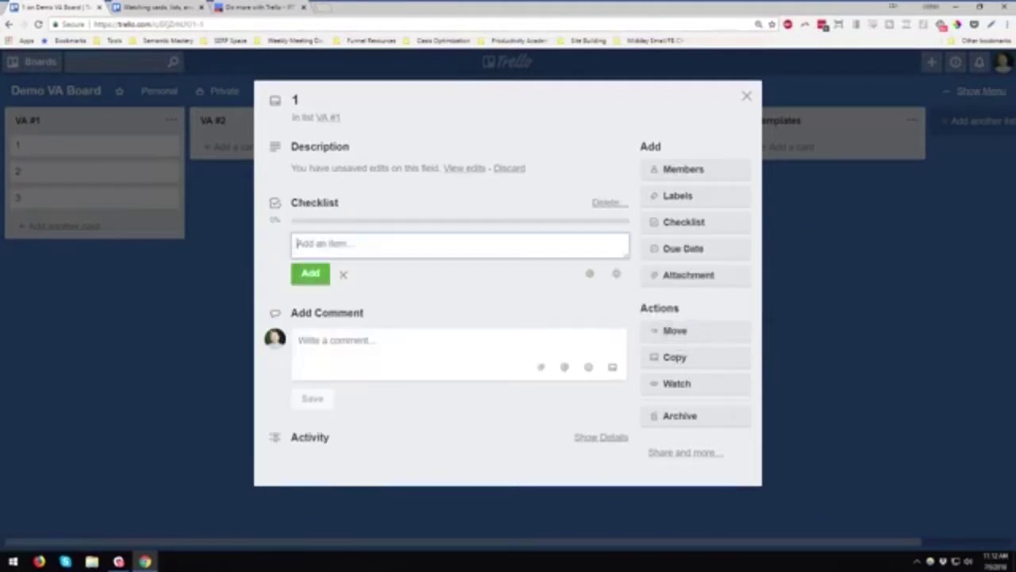
- Add the items 1, 2, 3 and 4 to the checklist and close the card
text(1)
key(Return)
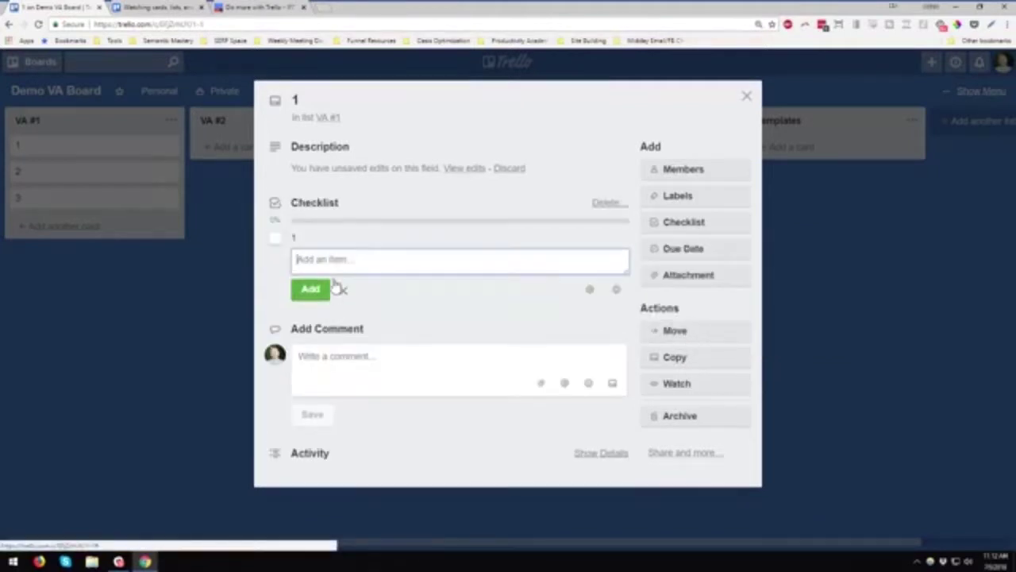
text(2)
key(Return)
text(3)
key(Return)
text(4)
key(Return)
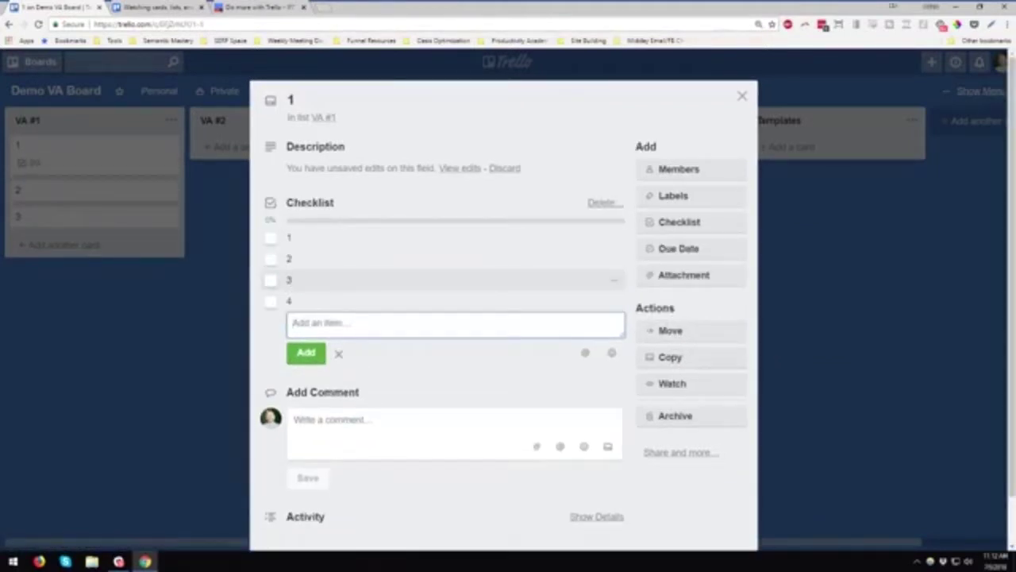
click(742, 96)
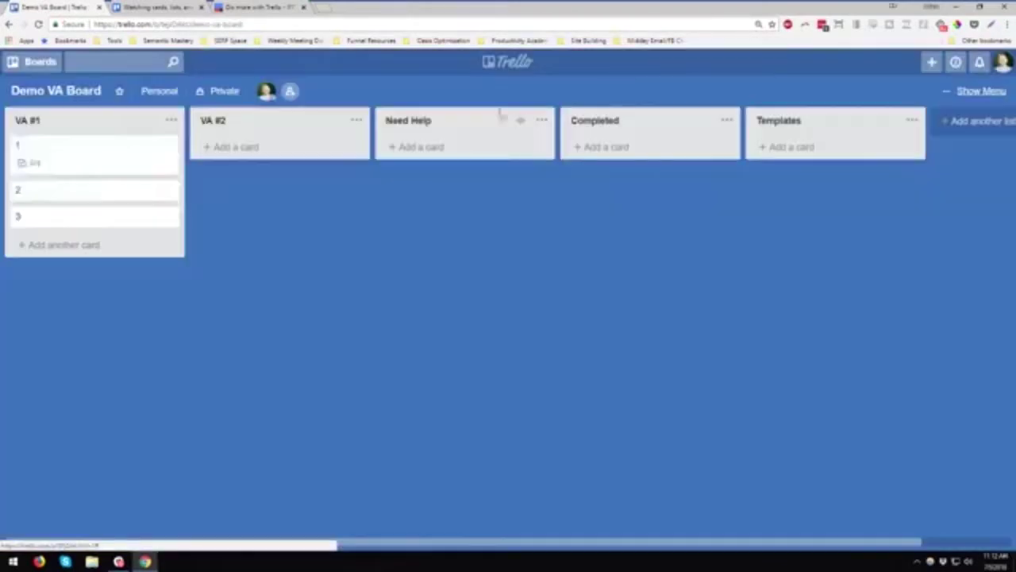
- Review the description and checklist of card 1 and the actions available for the VA #1 list
click(90, 155)
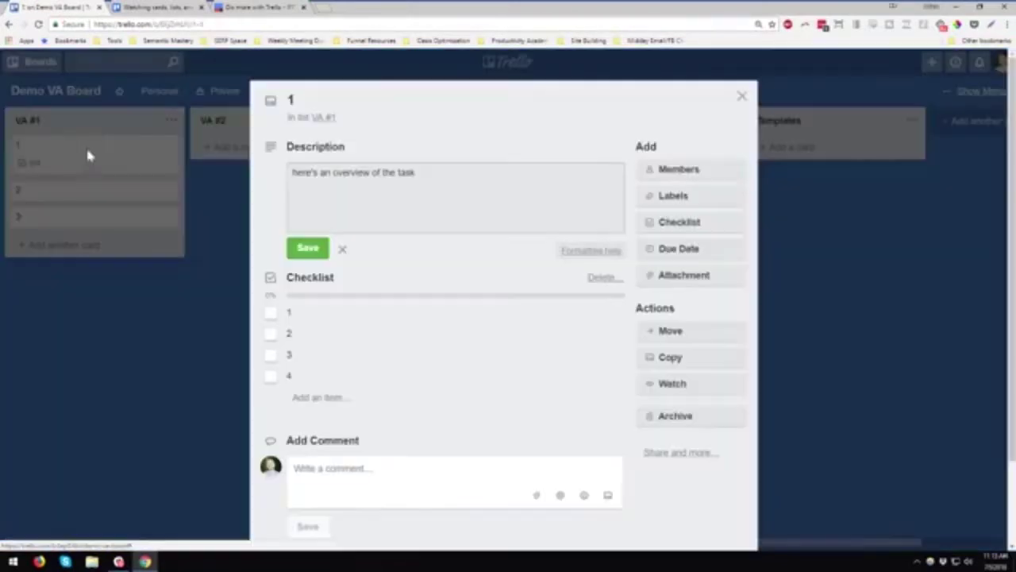
click(741, 97)
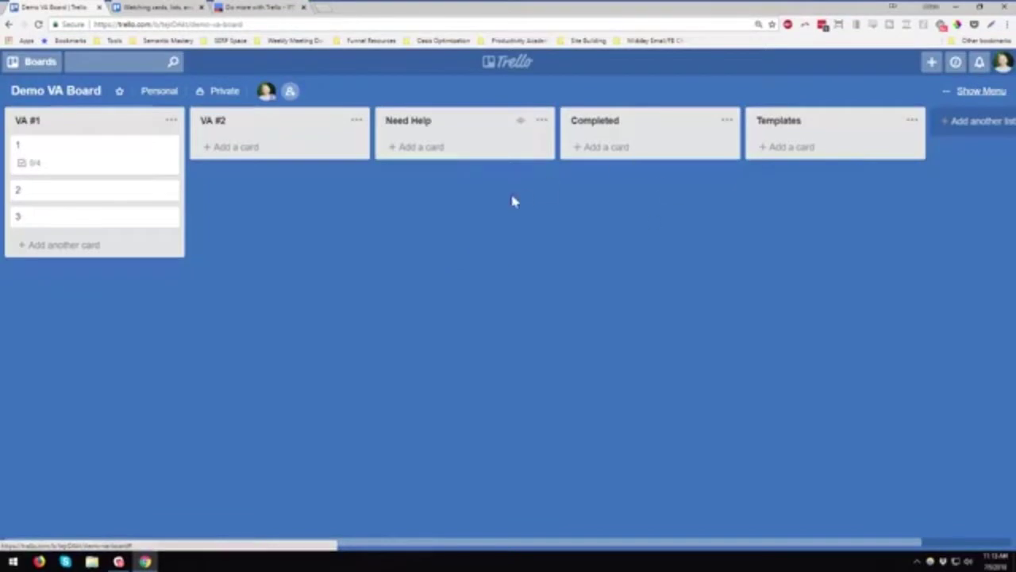
click(127, 148)
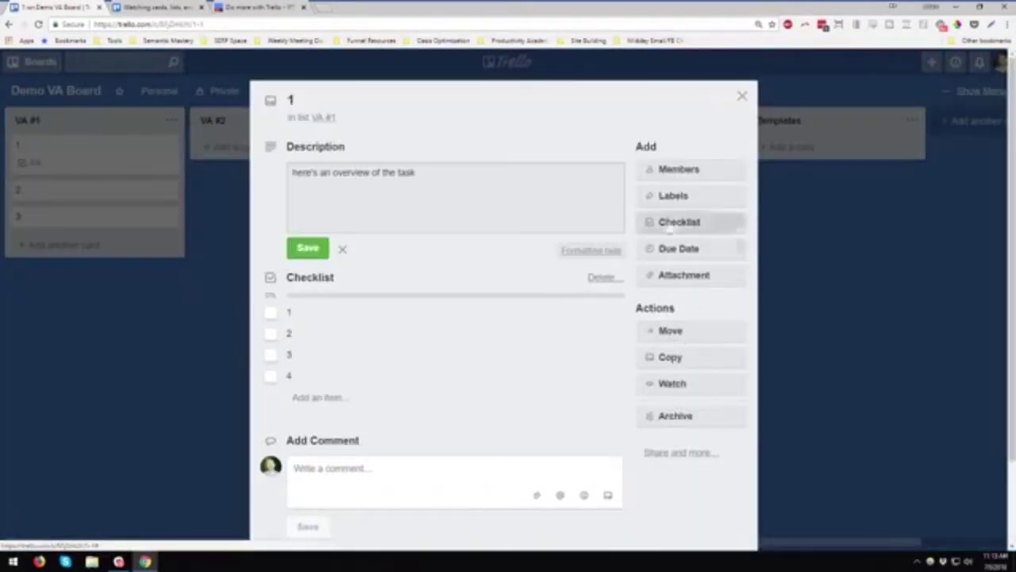
click(742, 96)
click(171, 123)
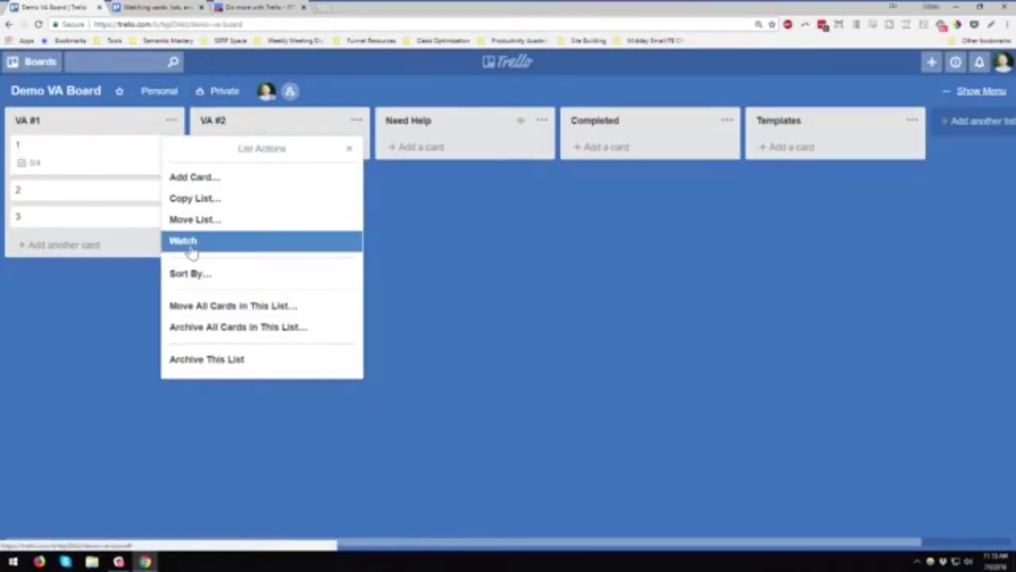
click(132, 274)
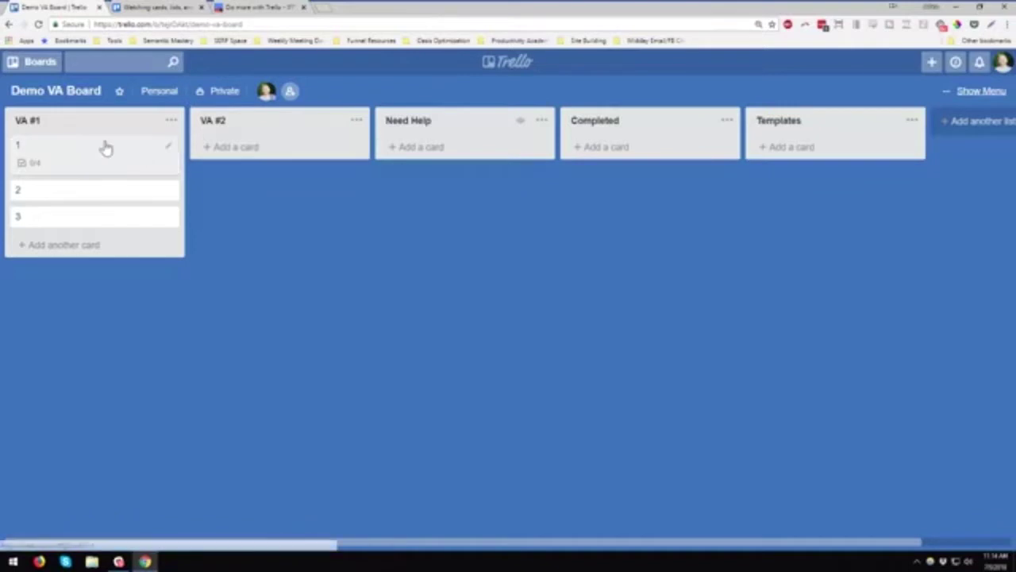
- Mark checklist items 1 and 2 of card 1 as complete and close the card
click(87, 158)
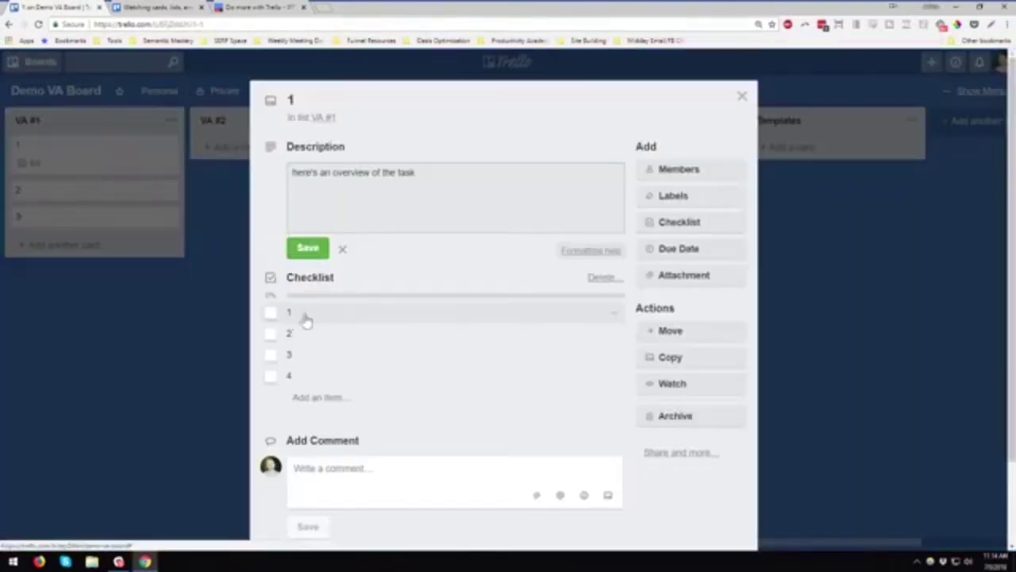
click(272, 311)
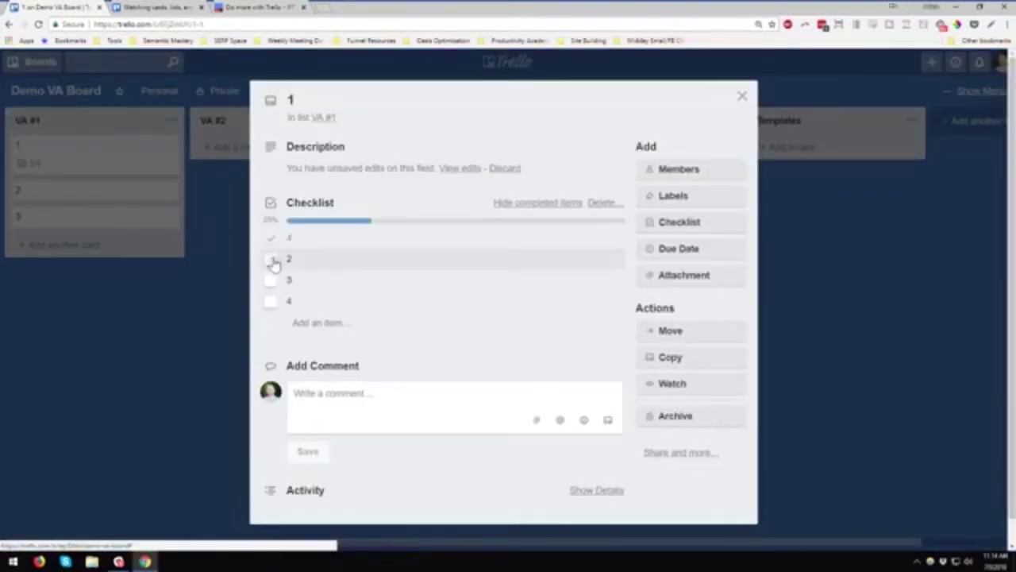
click(271, 260)
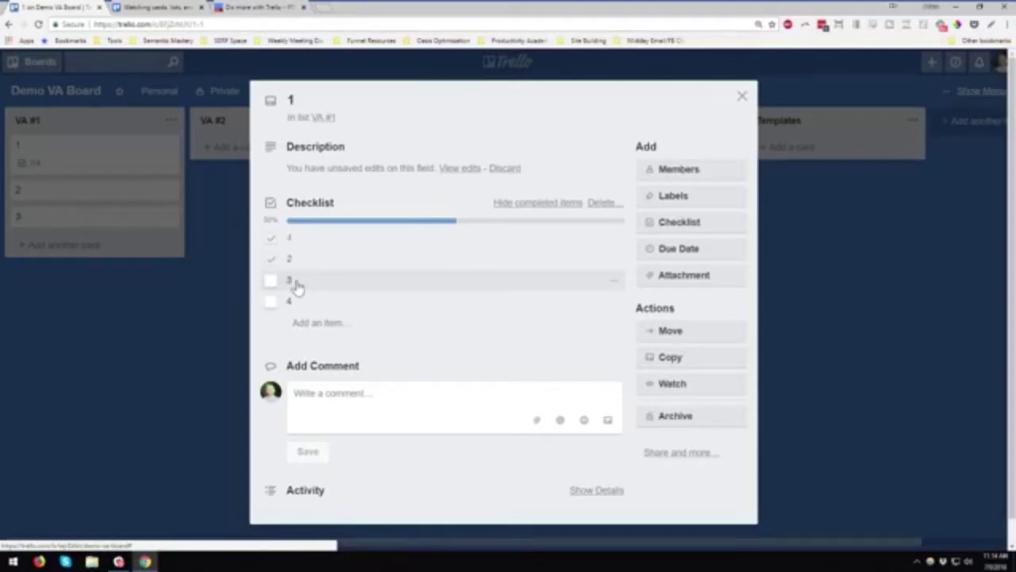
click(742, 96)
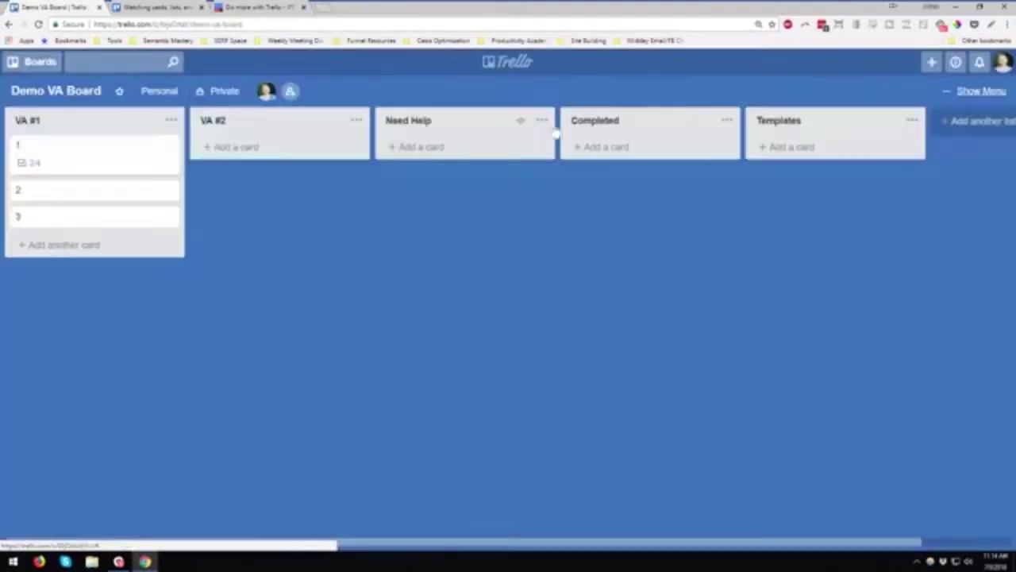
- Move card 1 from VA #1 to the Need Help list and check that list's Watch setting
drag(136, 156, 452, 139)
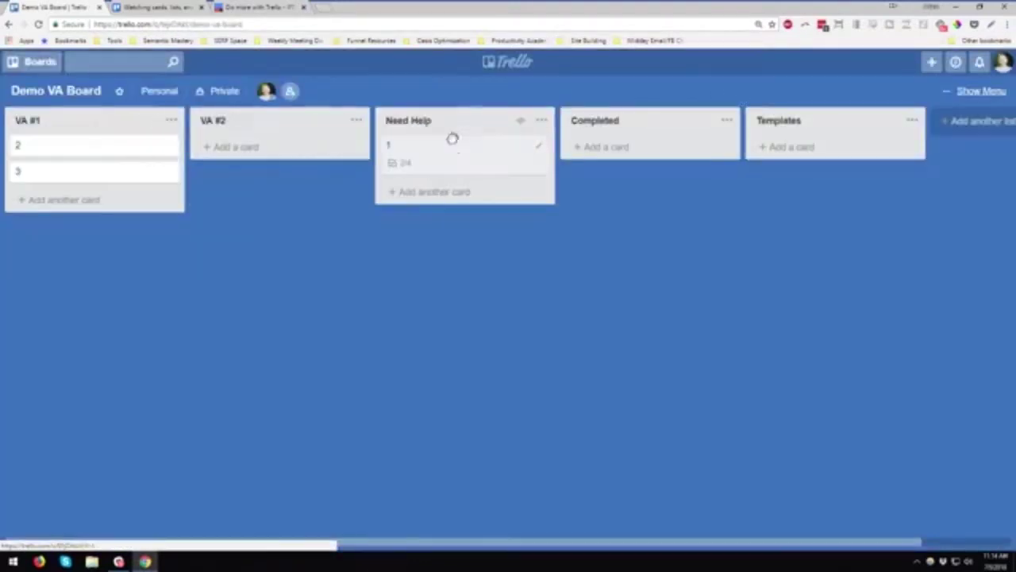
click(541, 120)
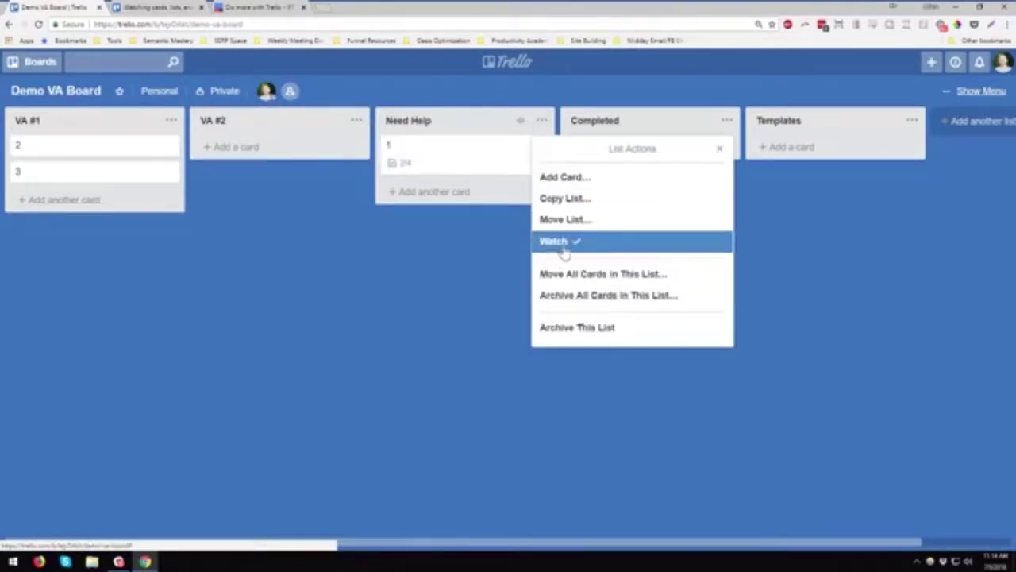
click(471, 249)
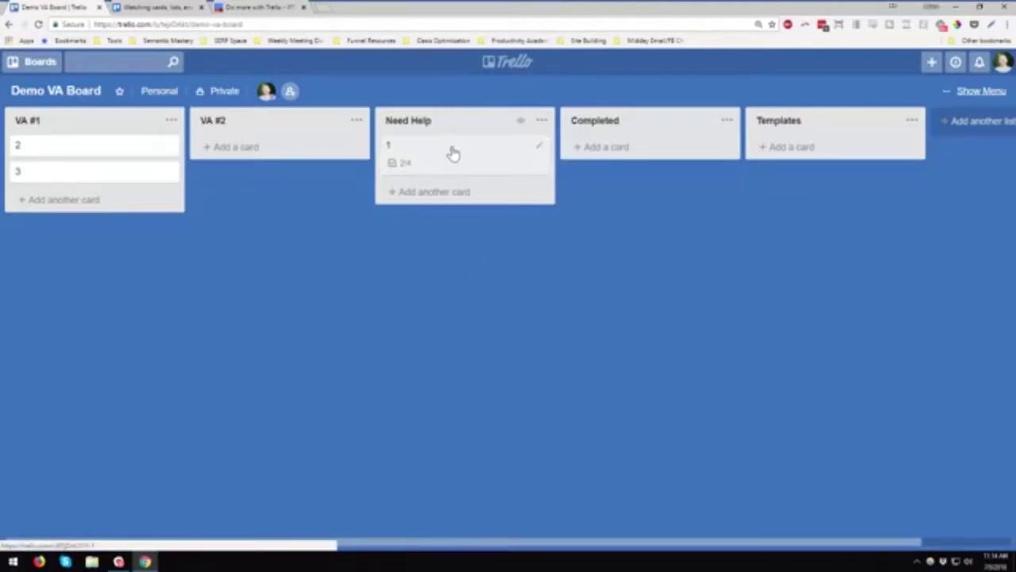
- Post the comment "Ok, #3 is now OK" on card 1 and move the card to the Completed list
click(452, 153)
scroll(400, 342, down, 2)
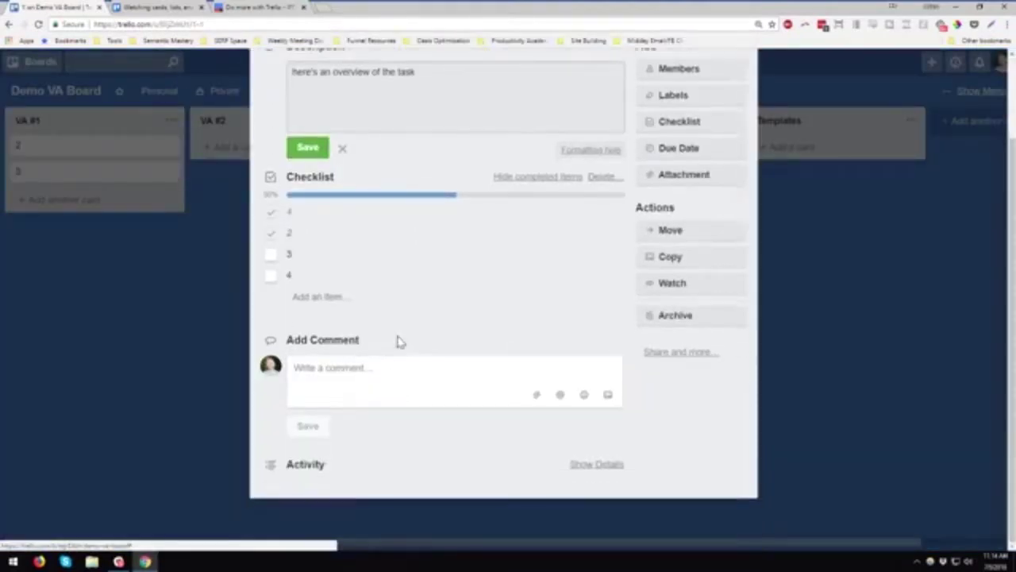
click(400, 341)
text(Ok, #3 is now OK)
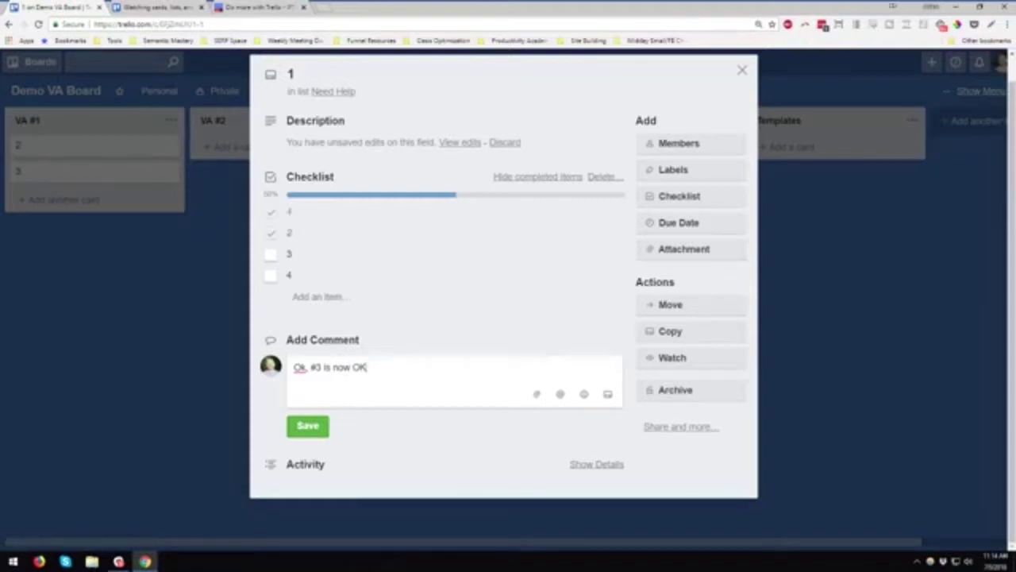
click(304, 433)
scroll(308, 429, down, 1)
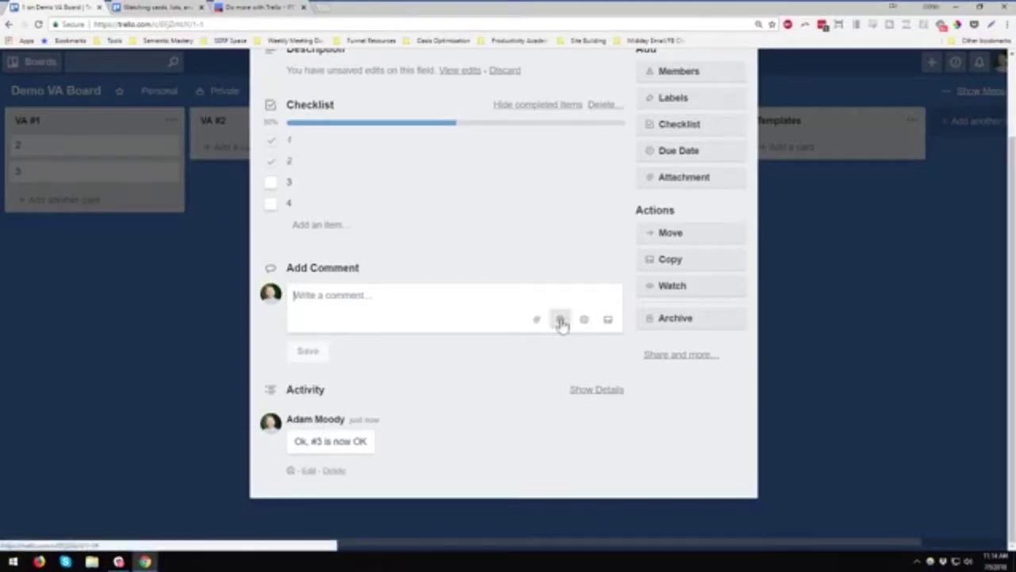
scroll(556, 324, up, 3)
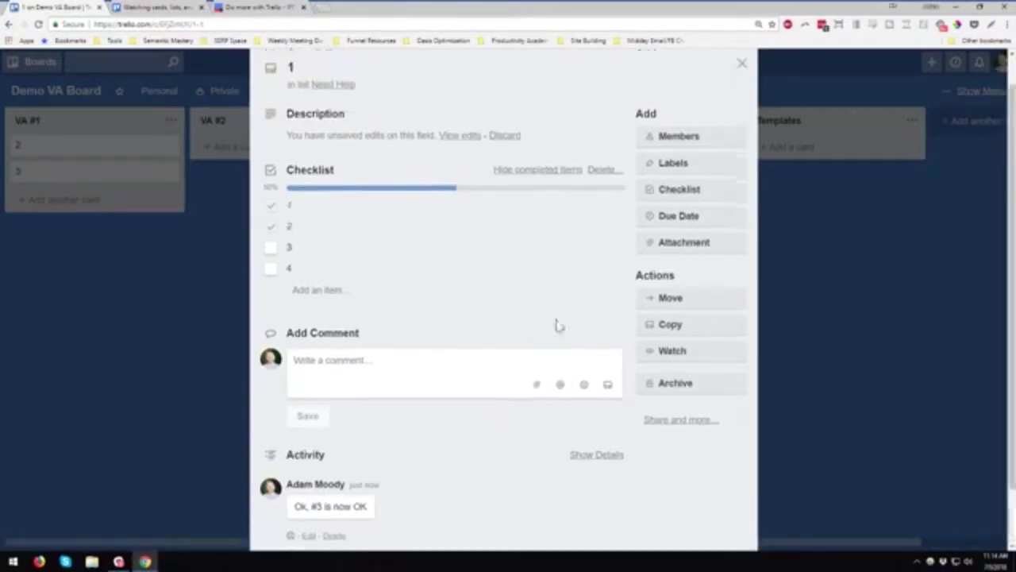
click(738, 100)
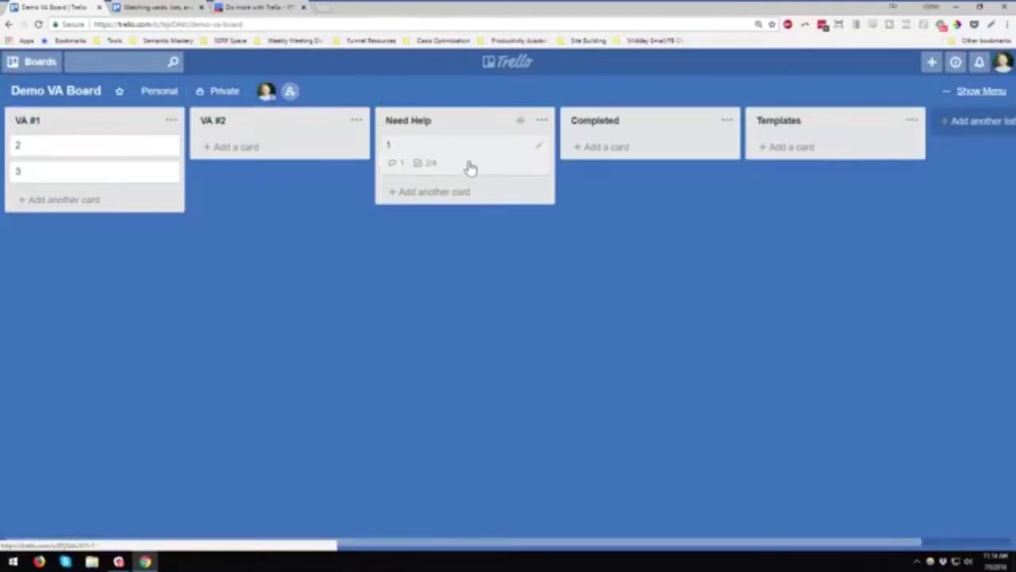
drag(472, 159, 633, 152)
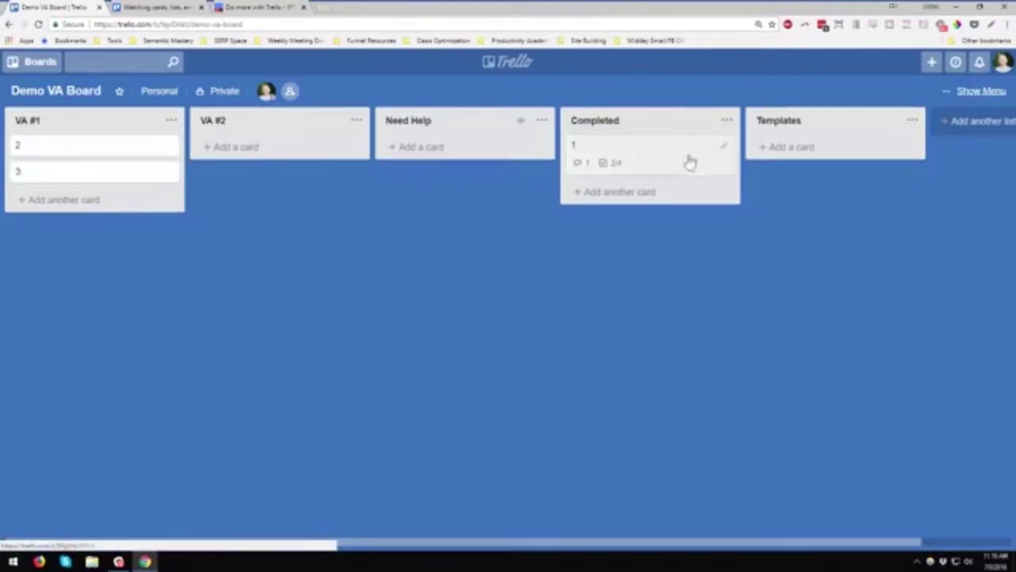
- Add a card titled "[TEMPLATE] Task 1" to the Templates list
click(792, 150)
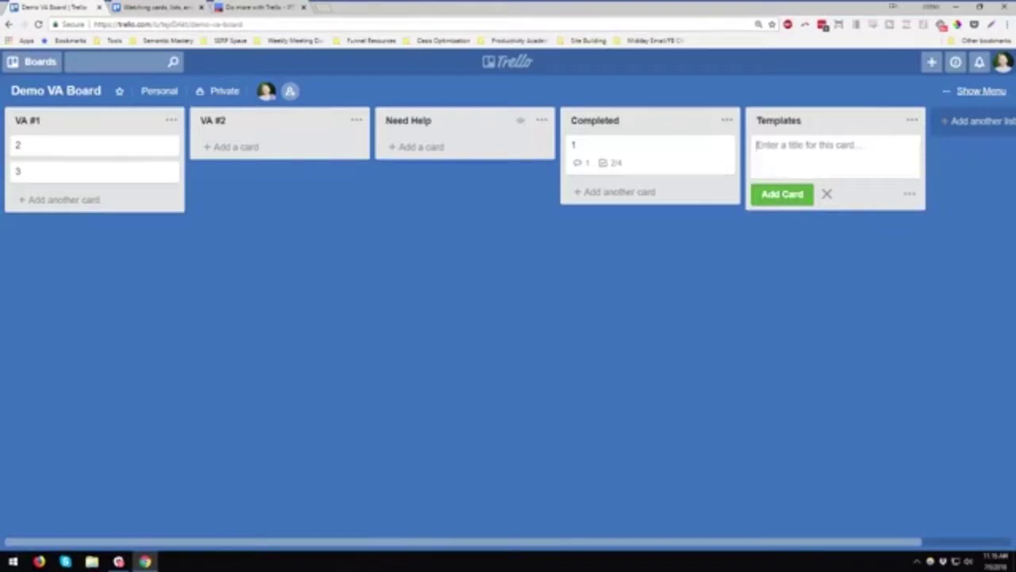
text([TEMPLATE] Task 1)
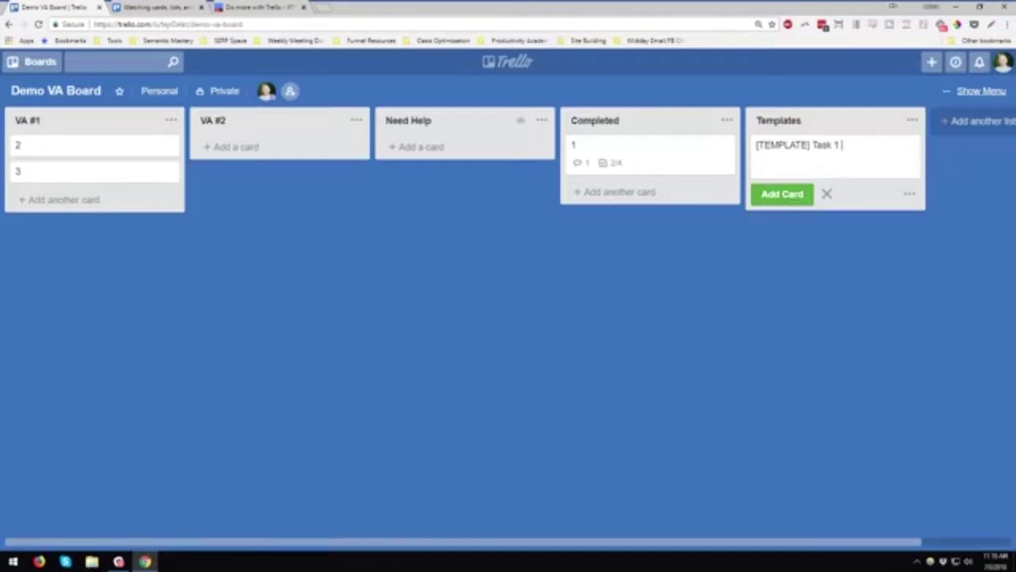
key(Return)
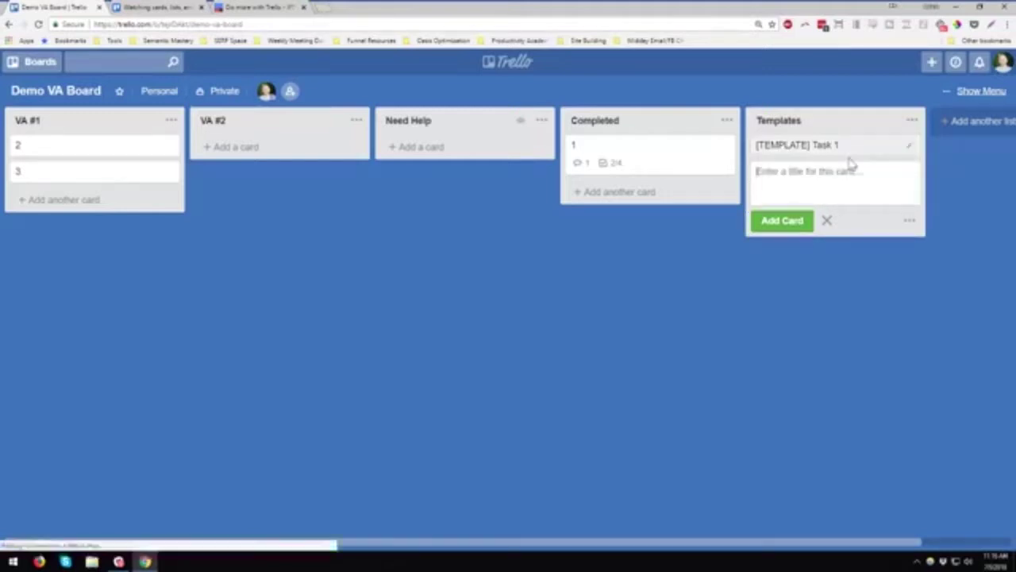
- Draft the description "test" on the [TEMPLATE] Task 1 card and add a checklist with items 1, 2 and 3
click(846, 153)
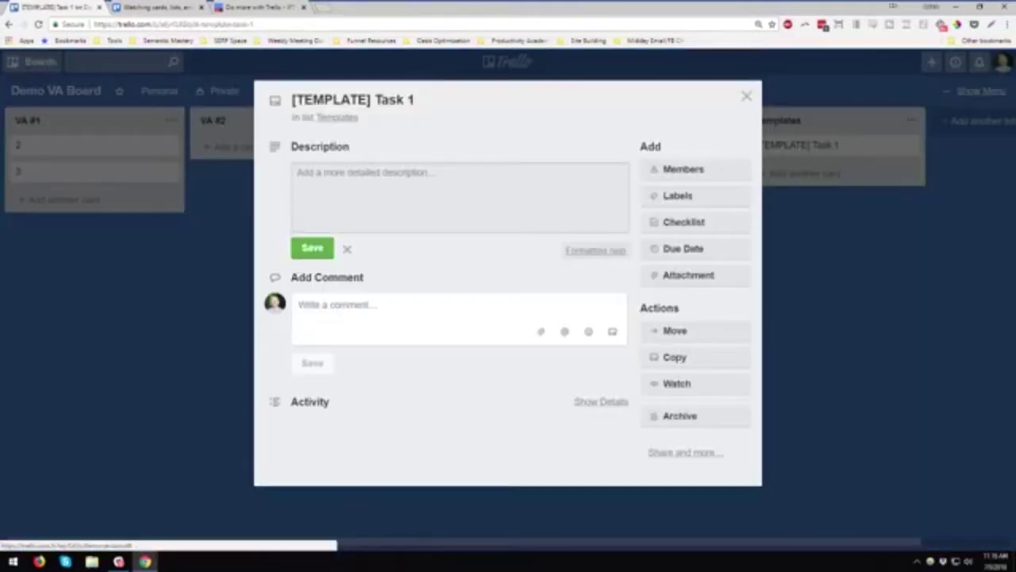
text(test)
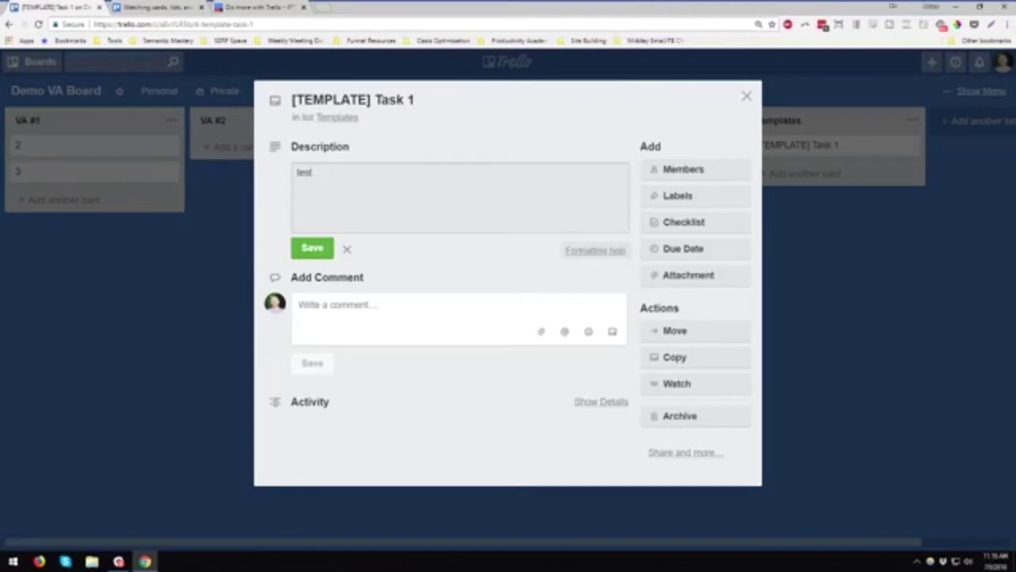
click(678, 223)
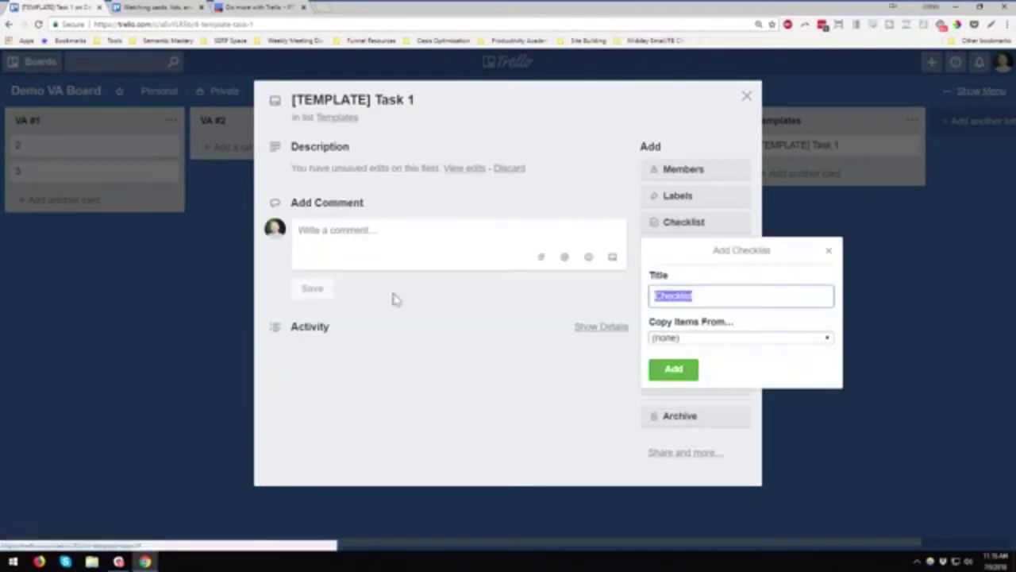
click(674, 368)
text(1)
key(Return)
text(2)
key(Return)
text(3)
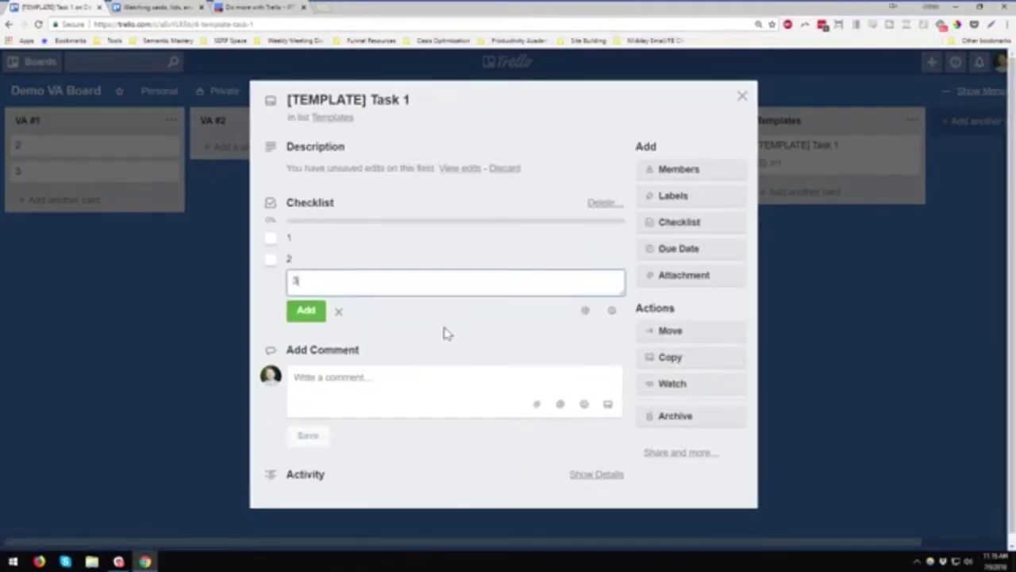
key(Return)
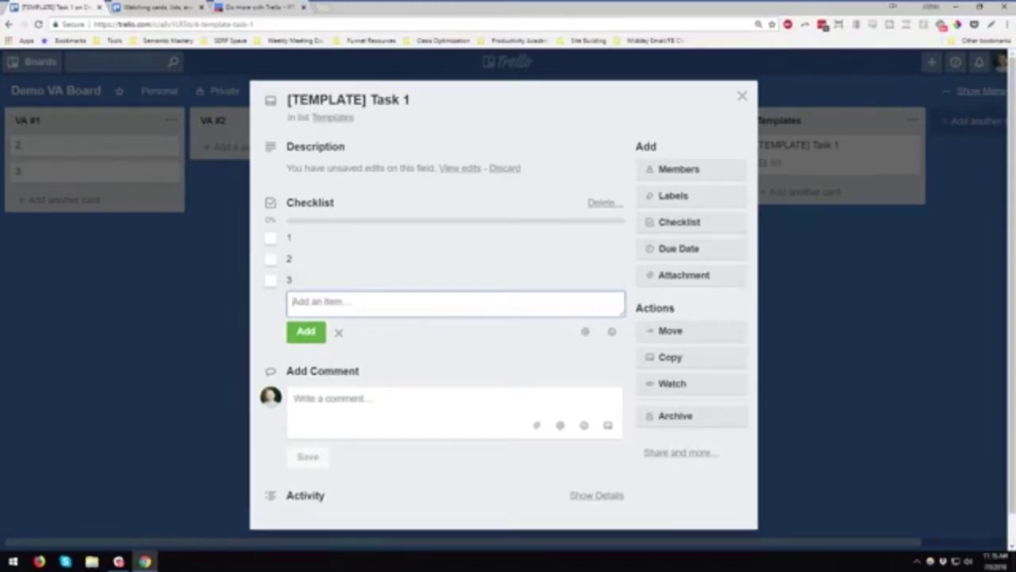
click(742, 96)
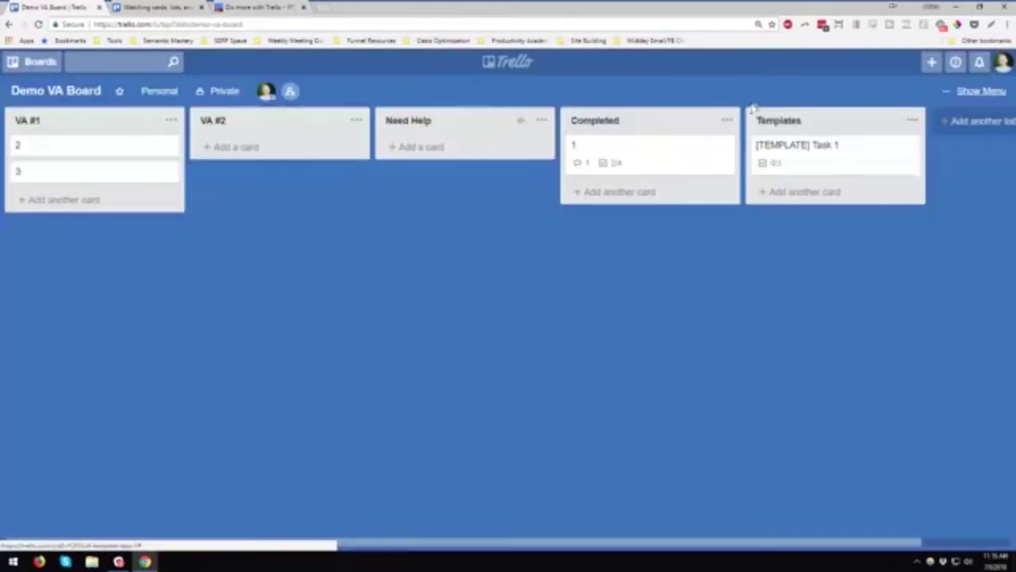
- Copy the [TEMPLATE] Task 1 card with its checklist to the VA #2 list under the title "Task 1"
click(844, 151)
click(670, 359)
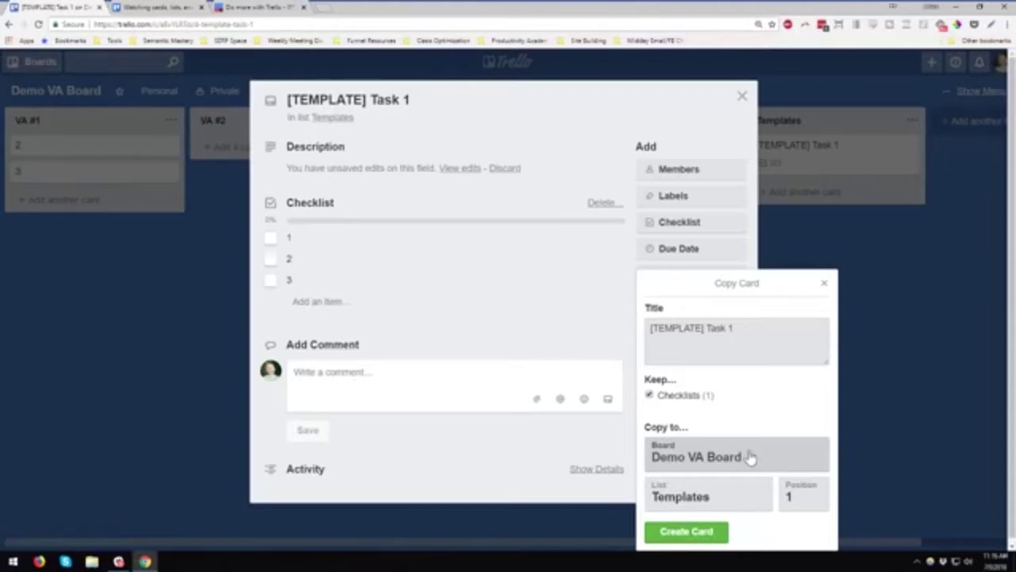
click(713, 494)
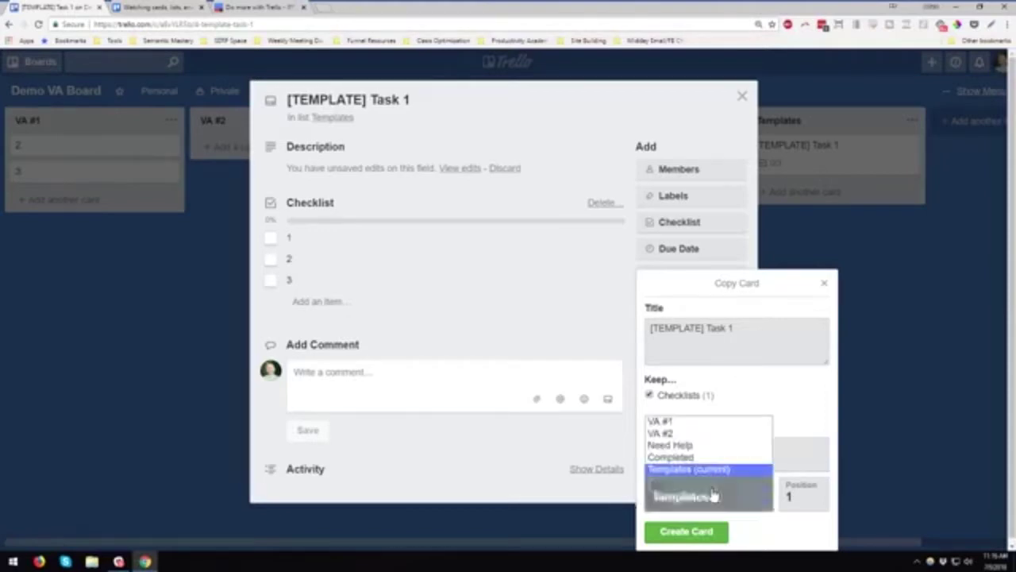
click(701, 435)
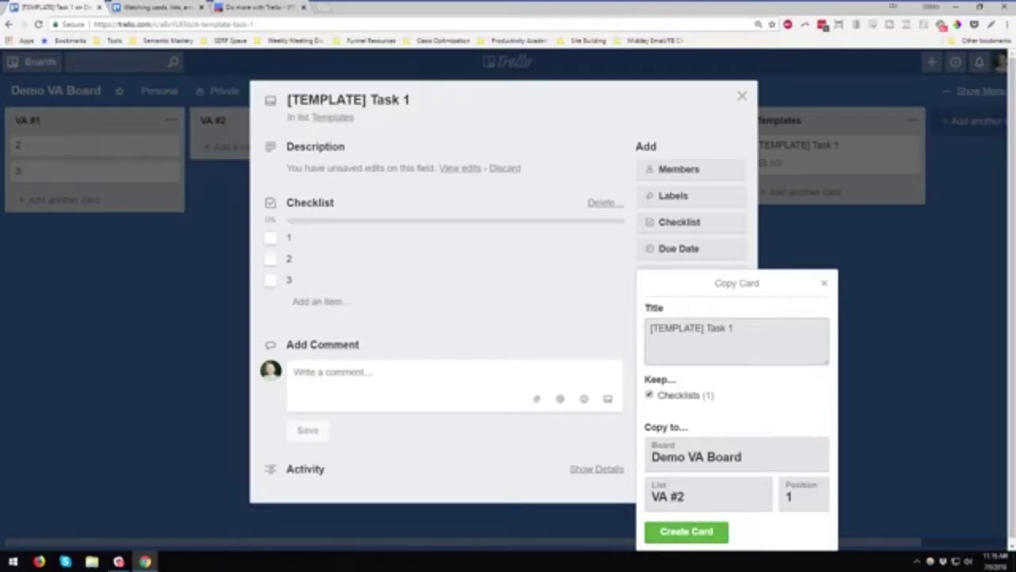
drag(706, 327, 651, 328)
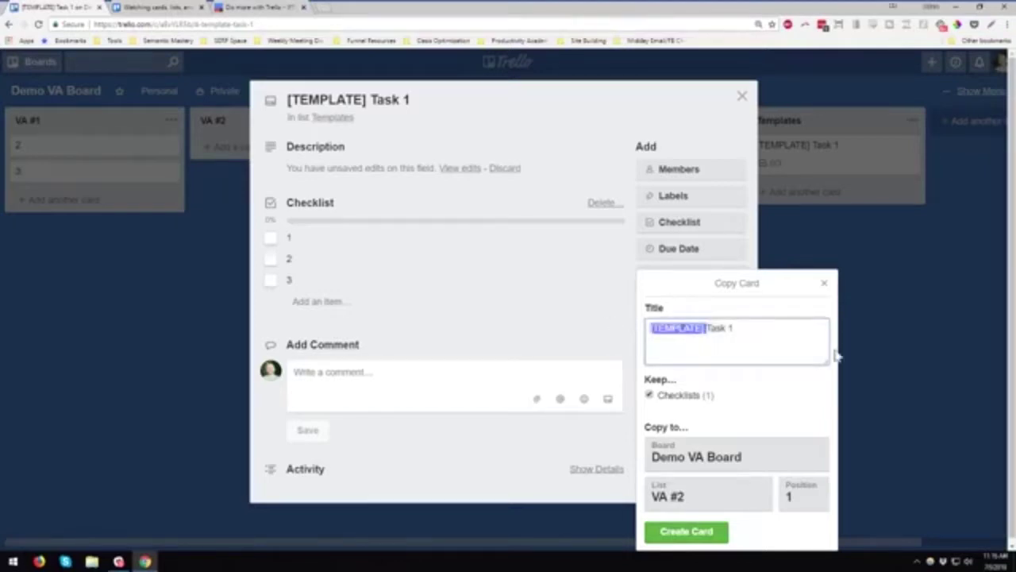
key(BackSpace)
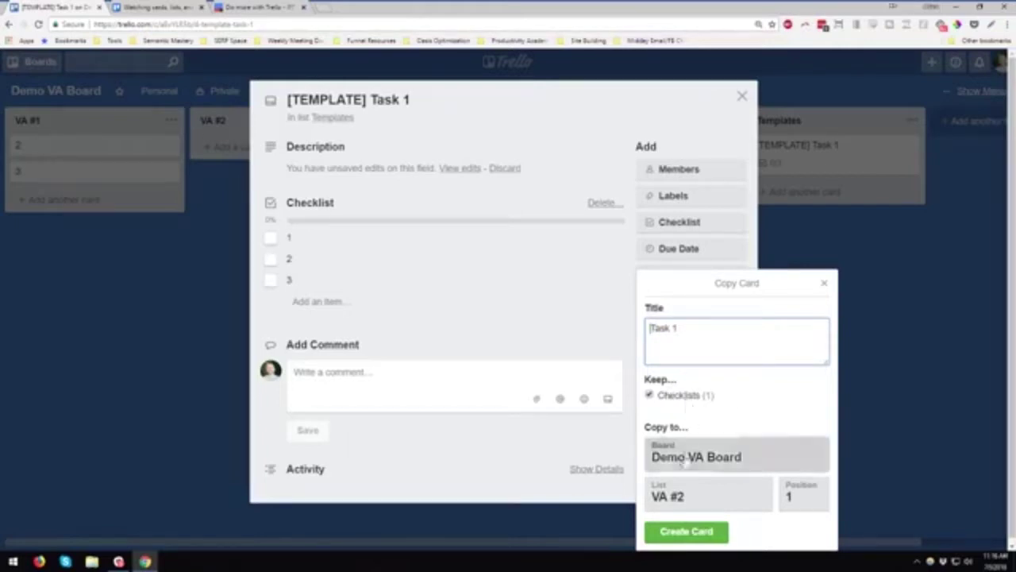
click(684, 532)
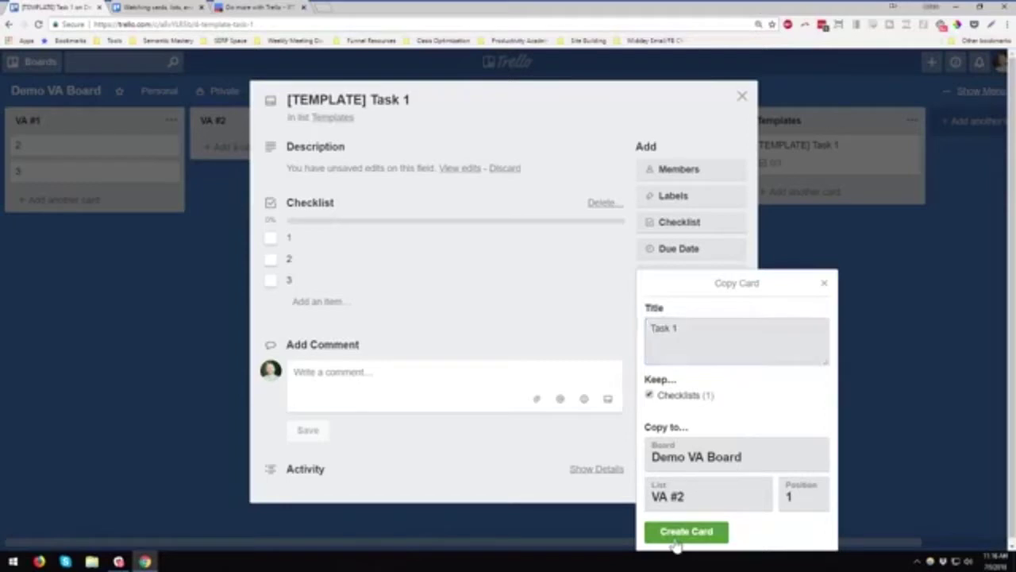
click(743, 98)
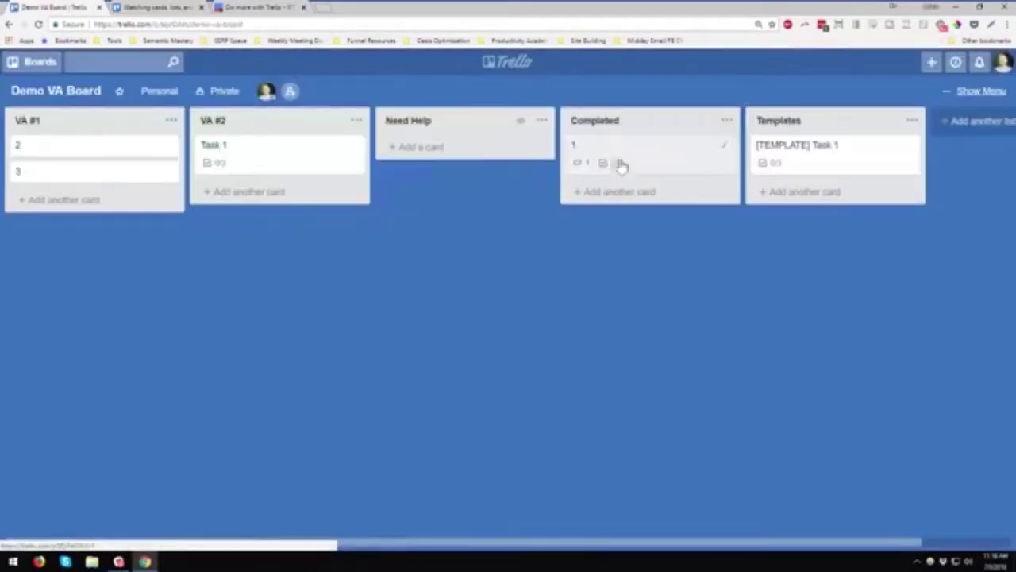
- Save the description "test" on the Task 1 card in VA #2 and close the card
click(246, 159)
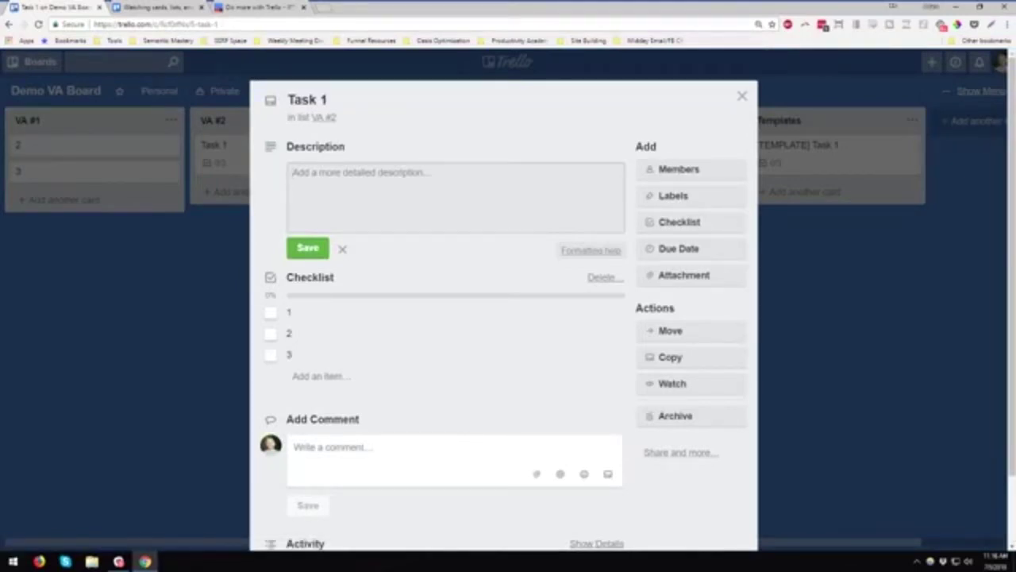
text(test)
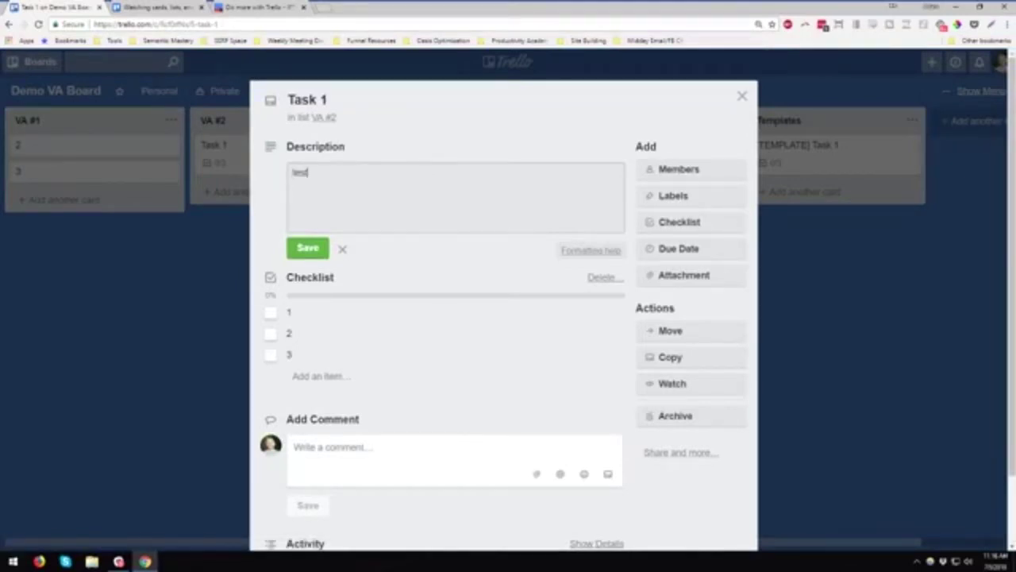
click(307, 248)
click(741, 97)
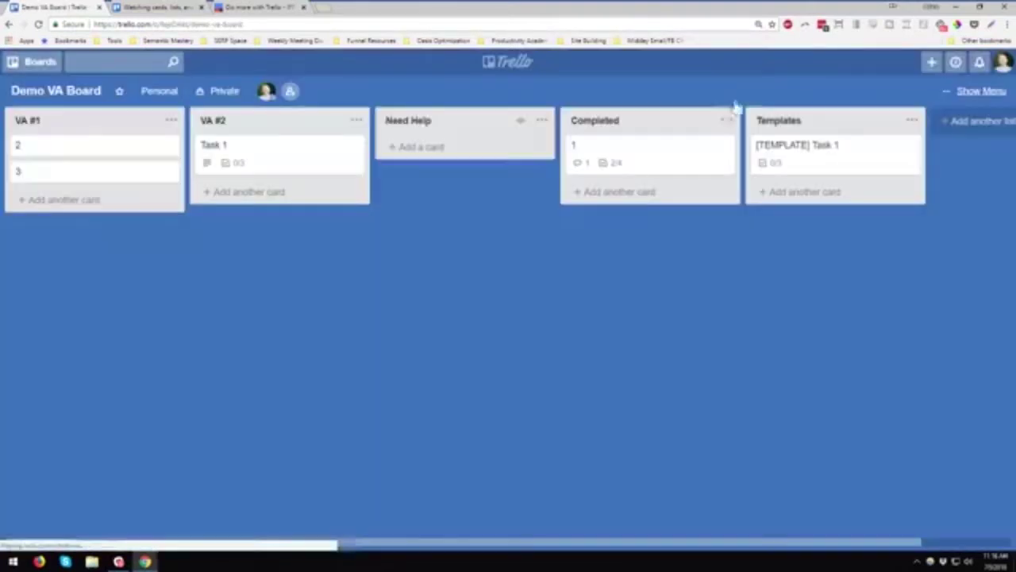
- Search the board's Power-Ups for "repeat" and add Card Repeater to the board
click(982, 92)
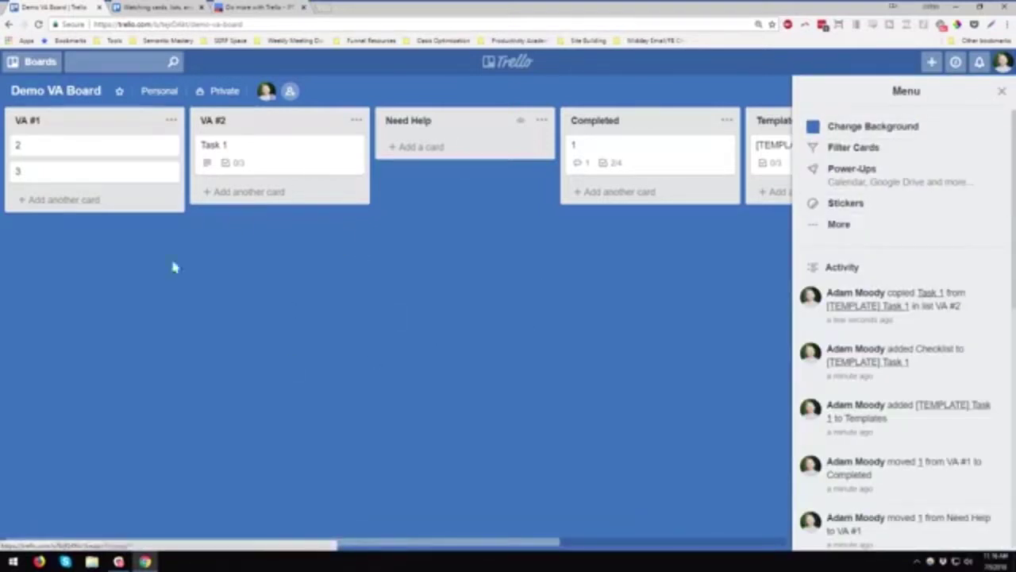
click(838, 183)
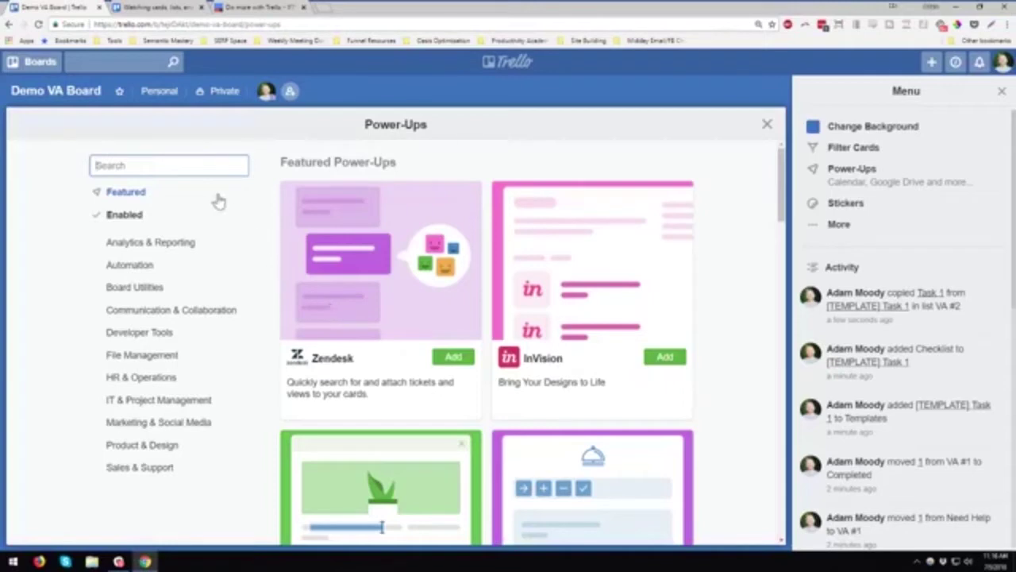
text(repeat)
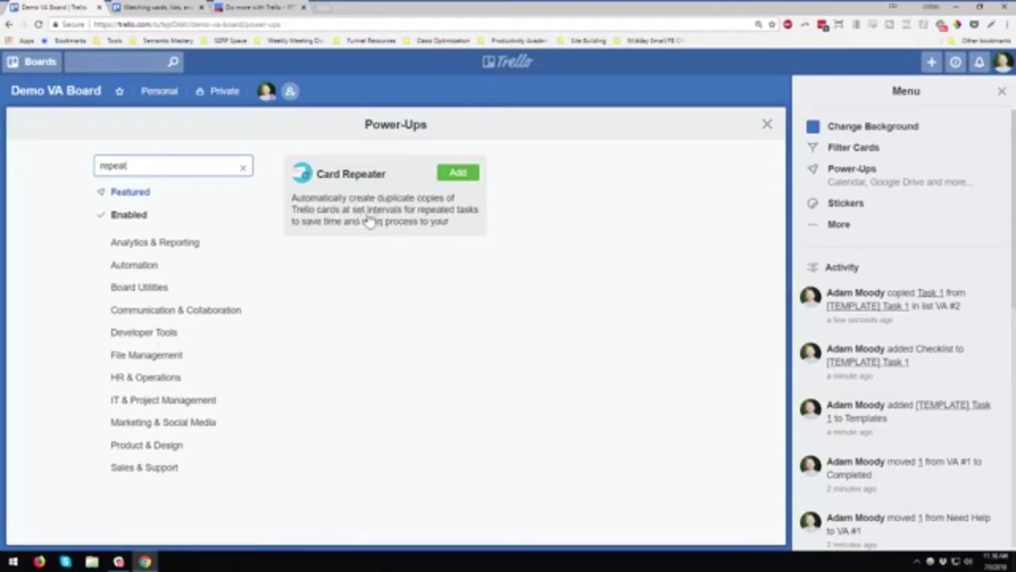
click(451, 174)
click(767, 124)
click(1002, 90)
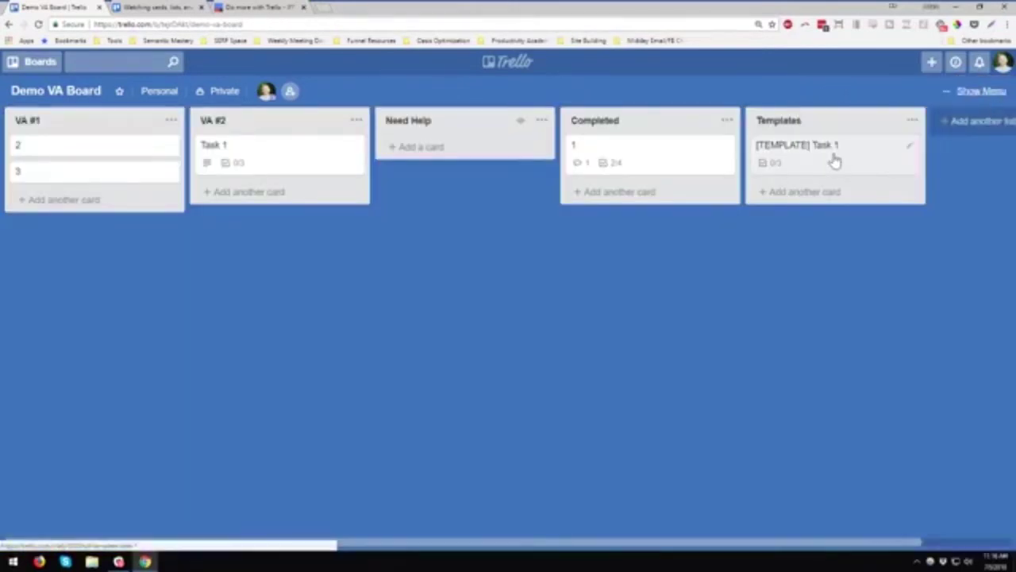
- Rename the template card to "[TEMPLATE] Task 1 - Monday" and close it
click(838, 159)
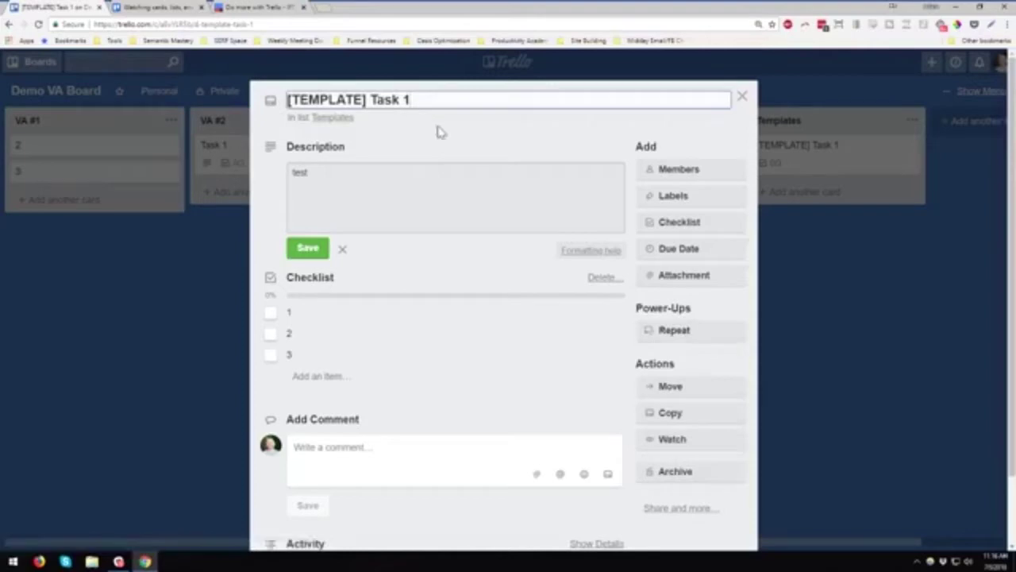
text(Monday)
click(528, 123)
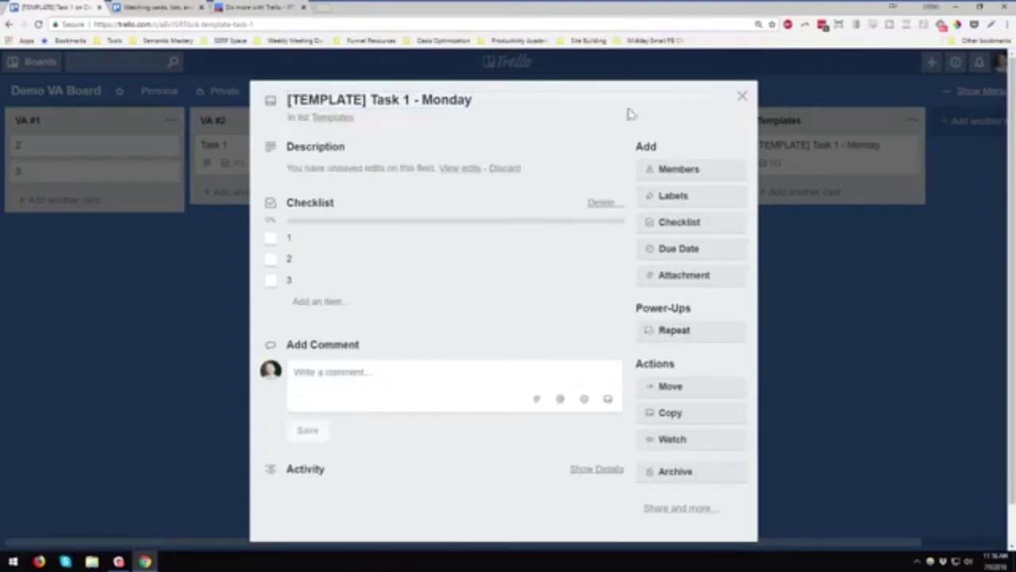
click(742, 97)
- Look over the Monday template card, close it, and move Task 1 from VA #2 to the top of the Completed list
click(794, 152)
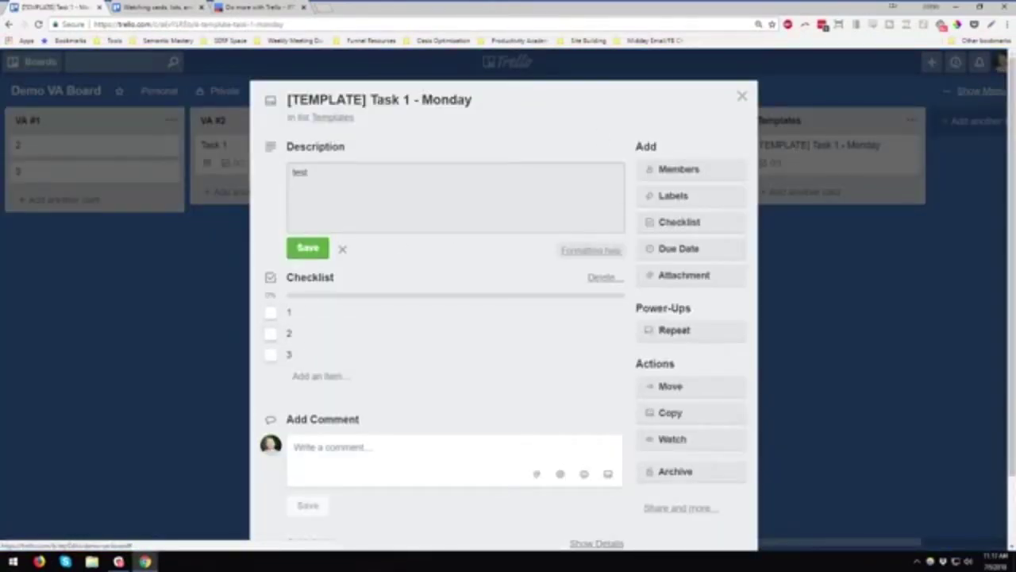
click(744, 98)
drag(297, 164, 631, 151)
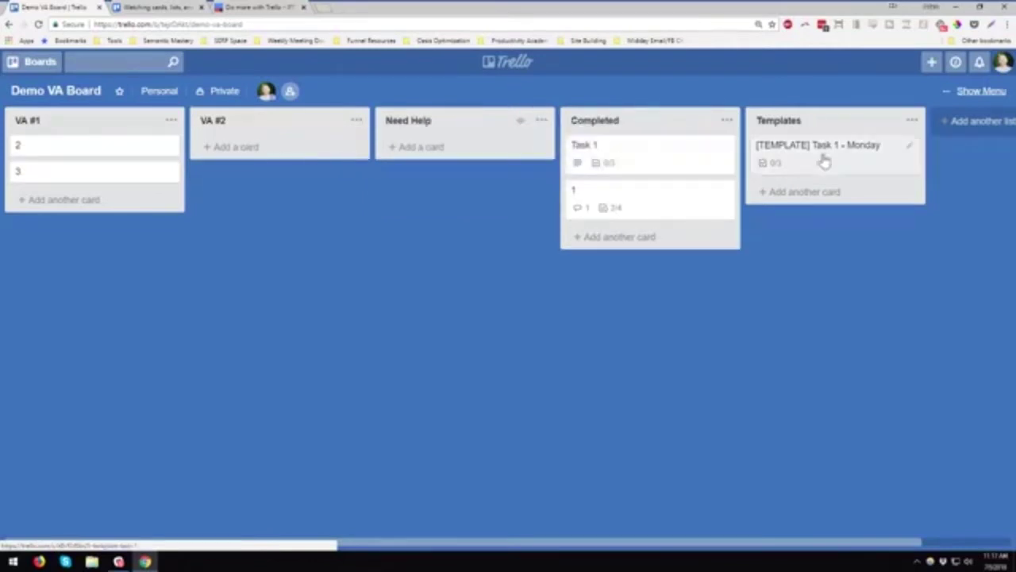
- Set up the Monday template card to repeat weekly on Mondays at 9:00 AM
click(876, 155)
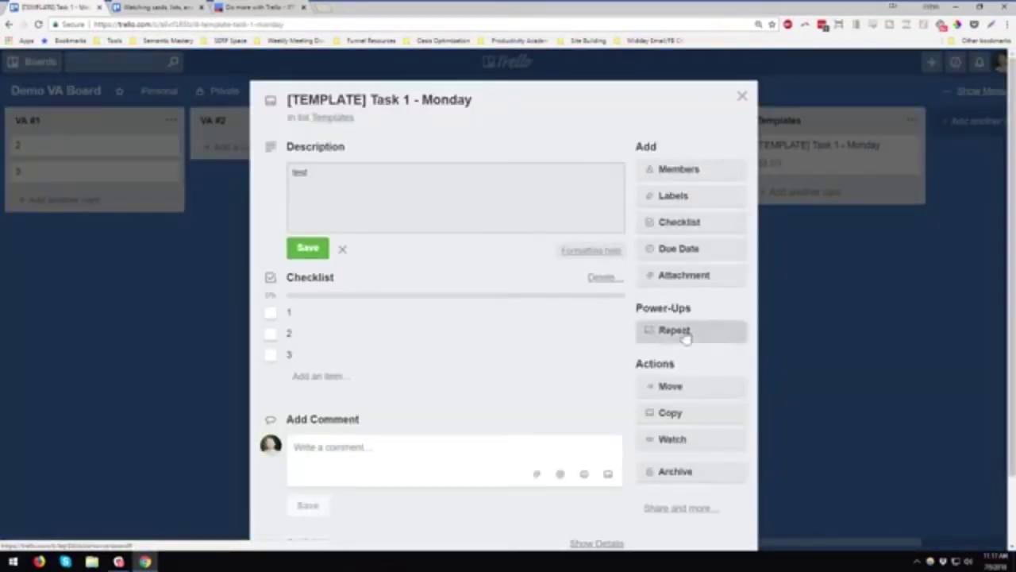
click(675, 329)
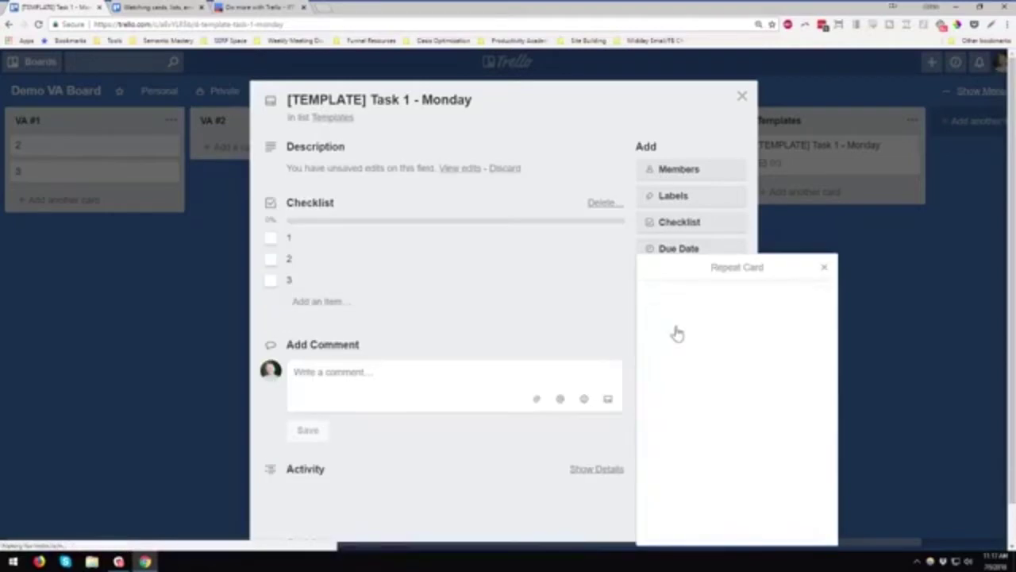
click(684, 252)
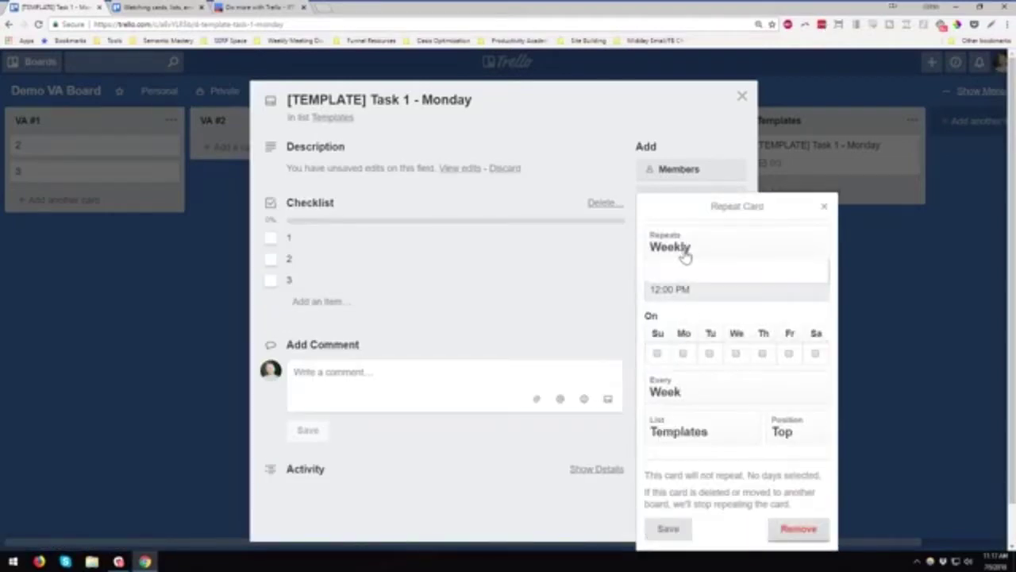
click(684, 252)
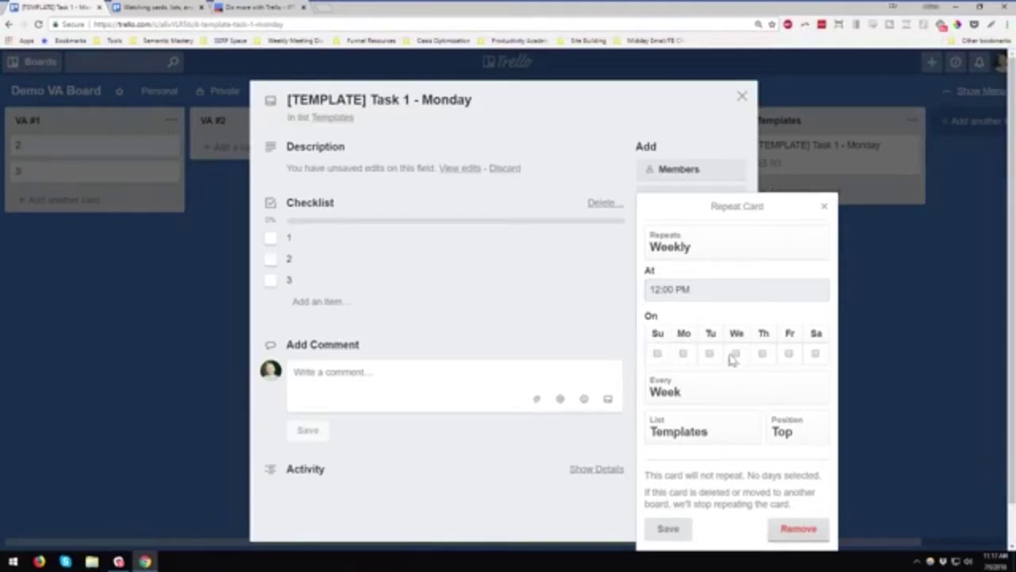
click(683, 353)
click(690, 276)
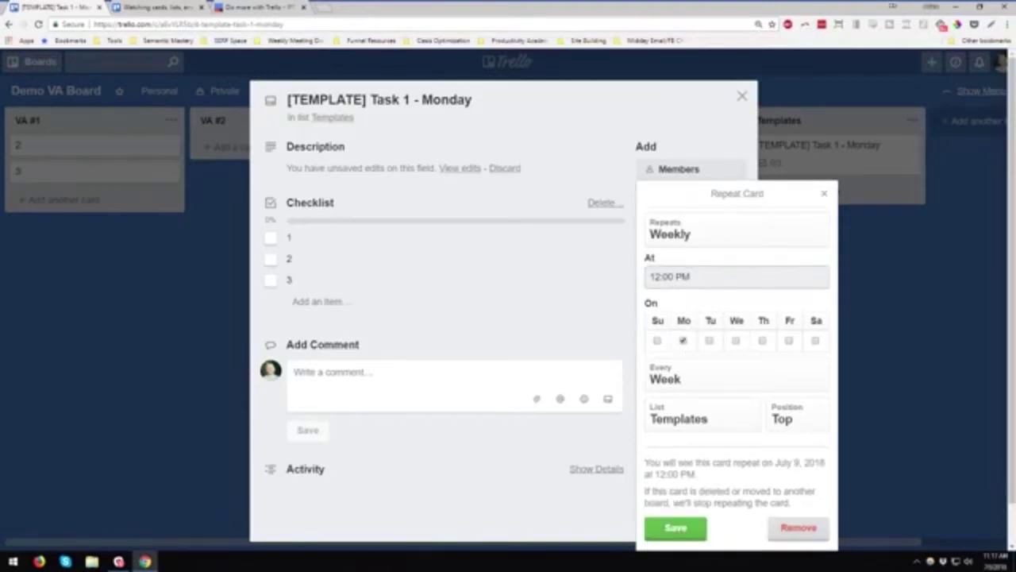
text(9)
- Keep the repeat interval at every week and the destination as the top of the Templates list, and save the repeat
click(685, 383)
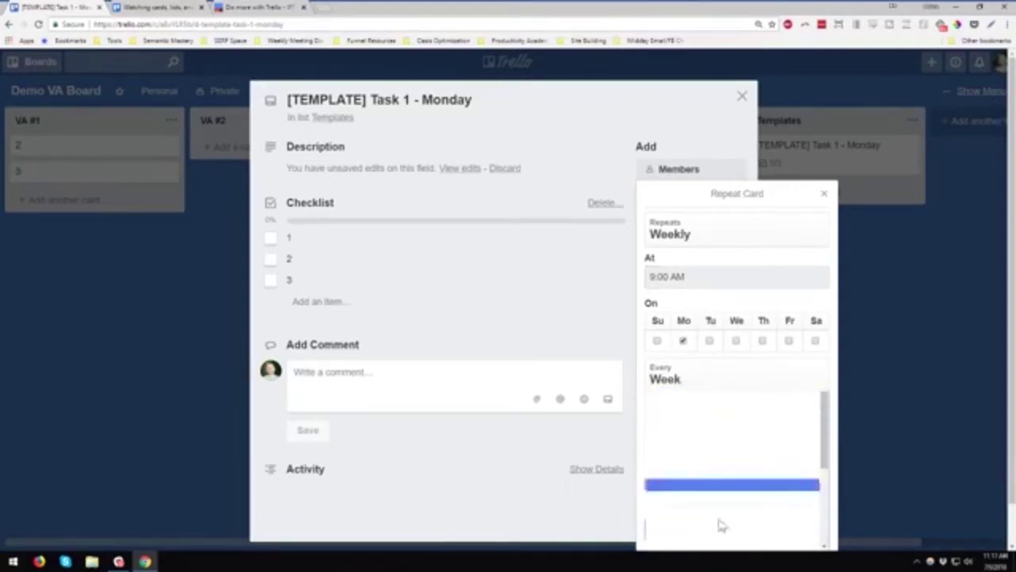
click(714, 380)
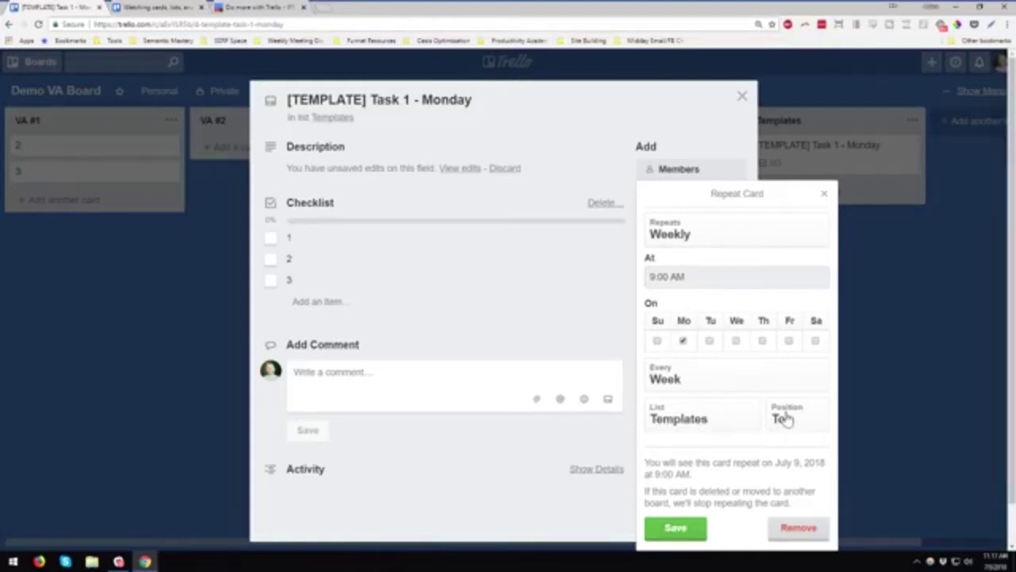
click(681, 420)
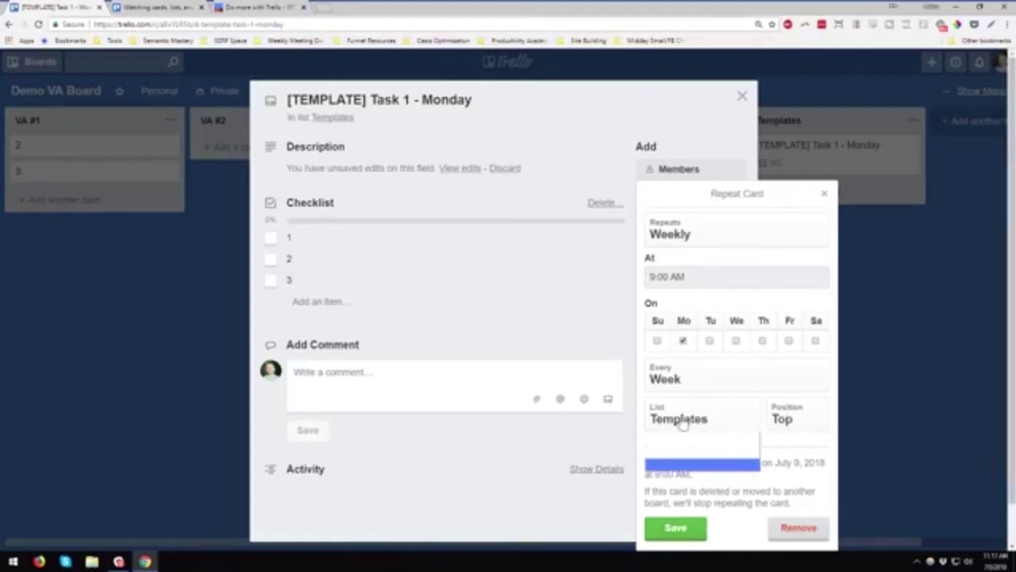
click(680, 466)
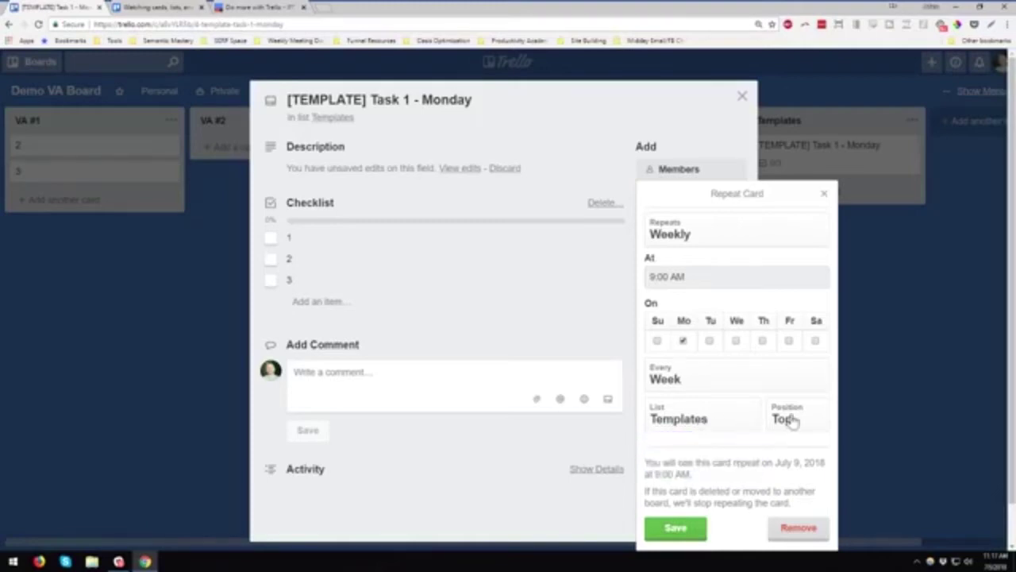
click(675, 527)
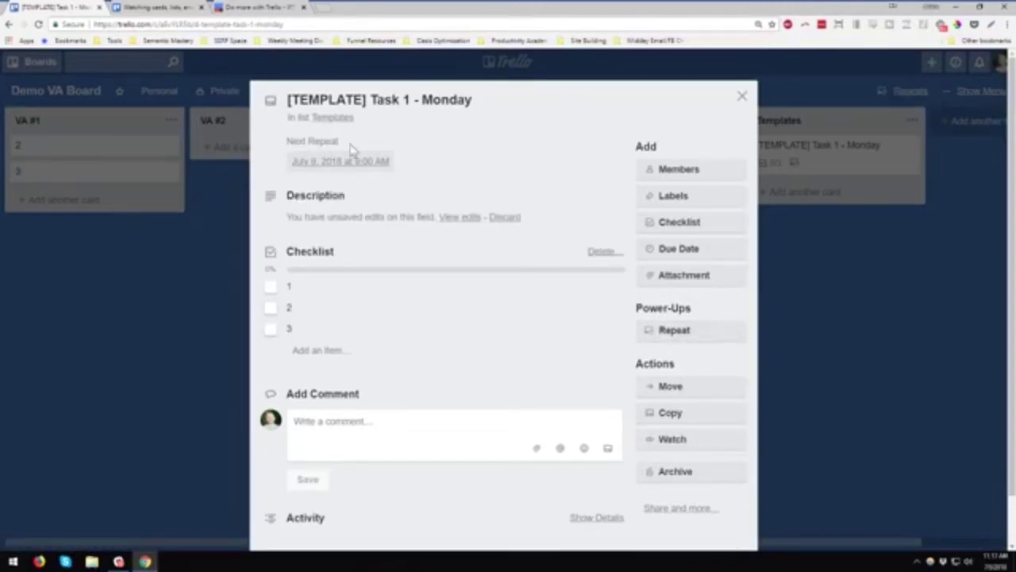
- Review the saved repeat settings of the Monday template card and close the card
click(671, 332)
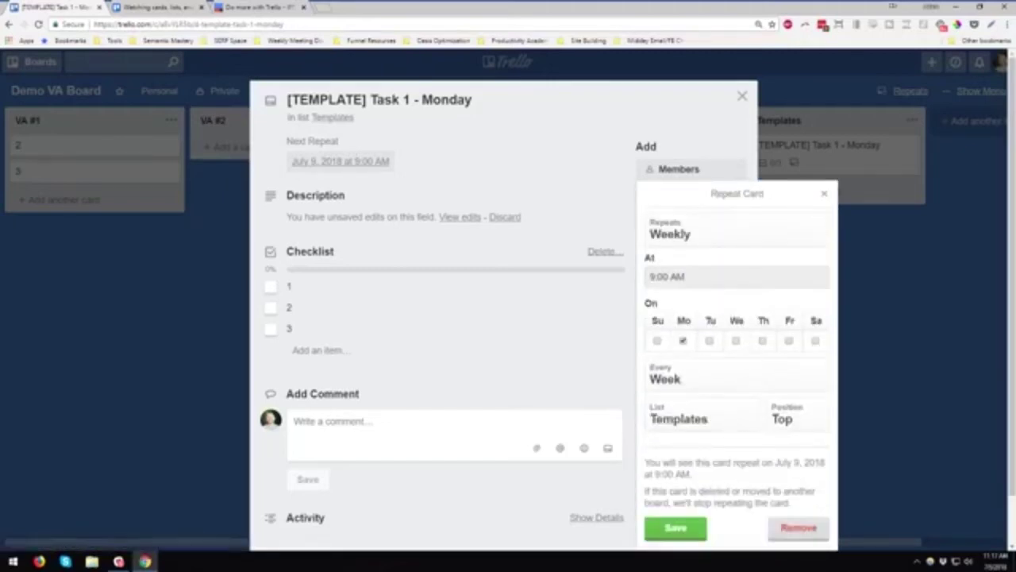
click(824, 194)
click(743, 99)
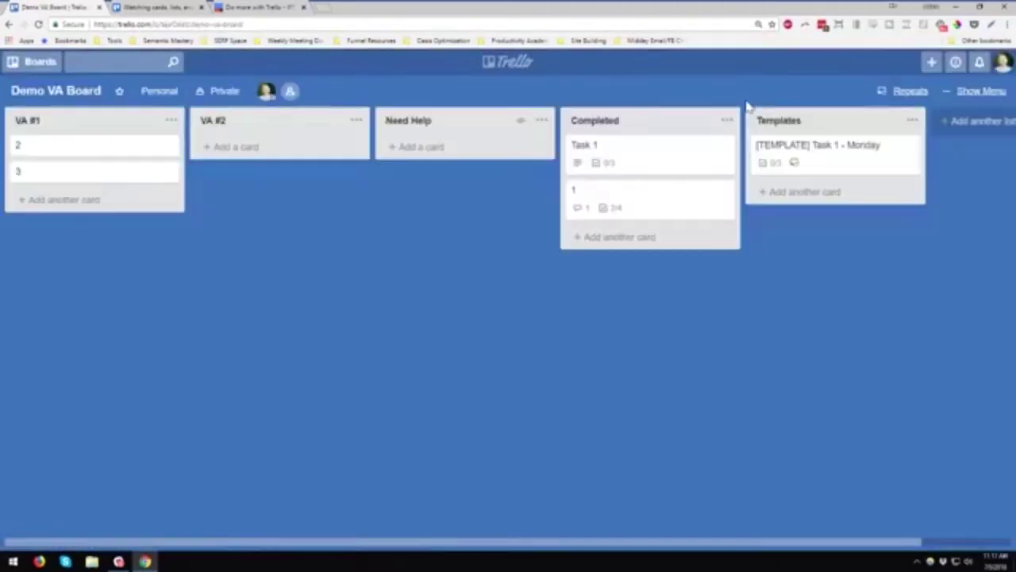